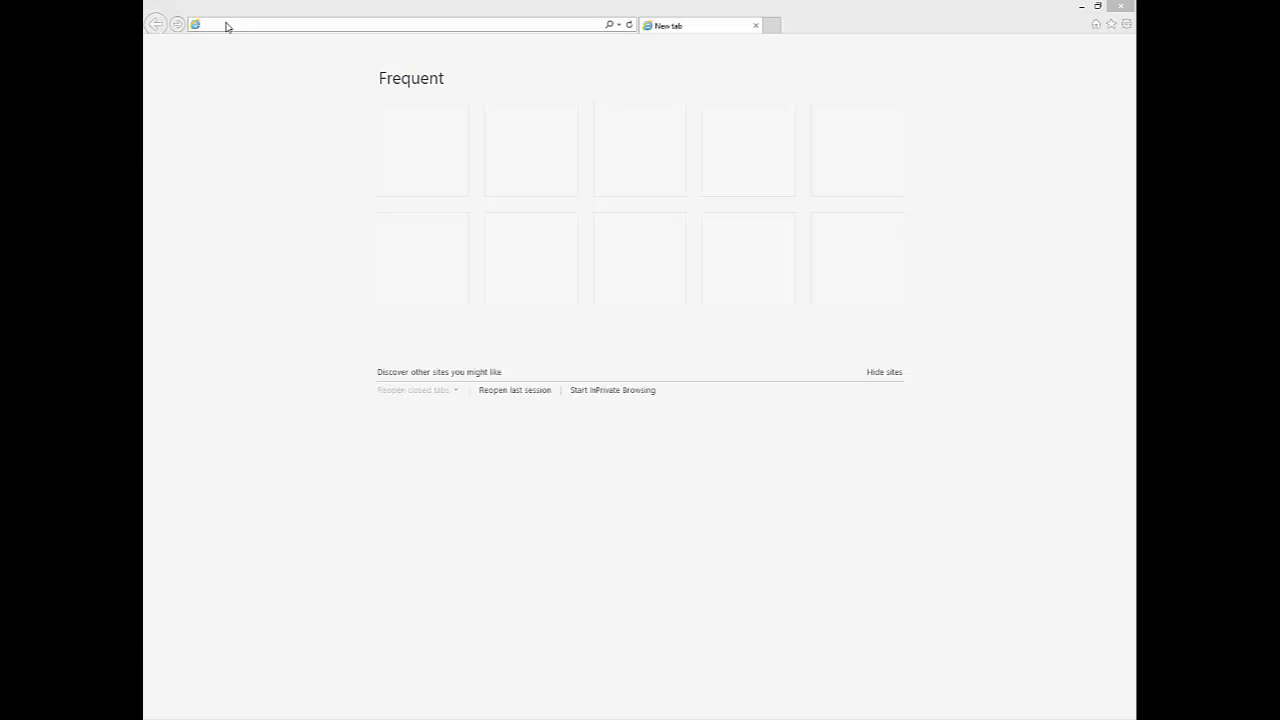
Log into the Vigor2860 router at 192.168.1.1 with its default administrator credentials
click(226, 24)
text(1)
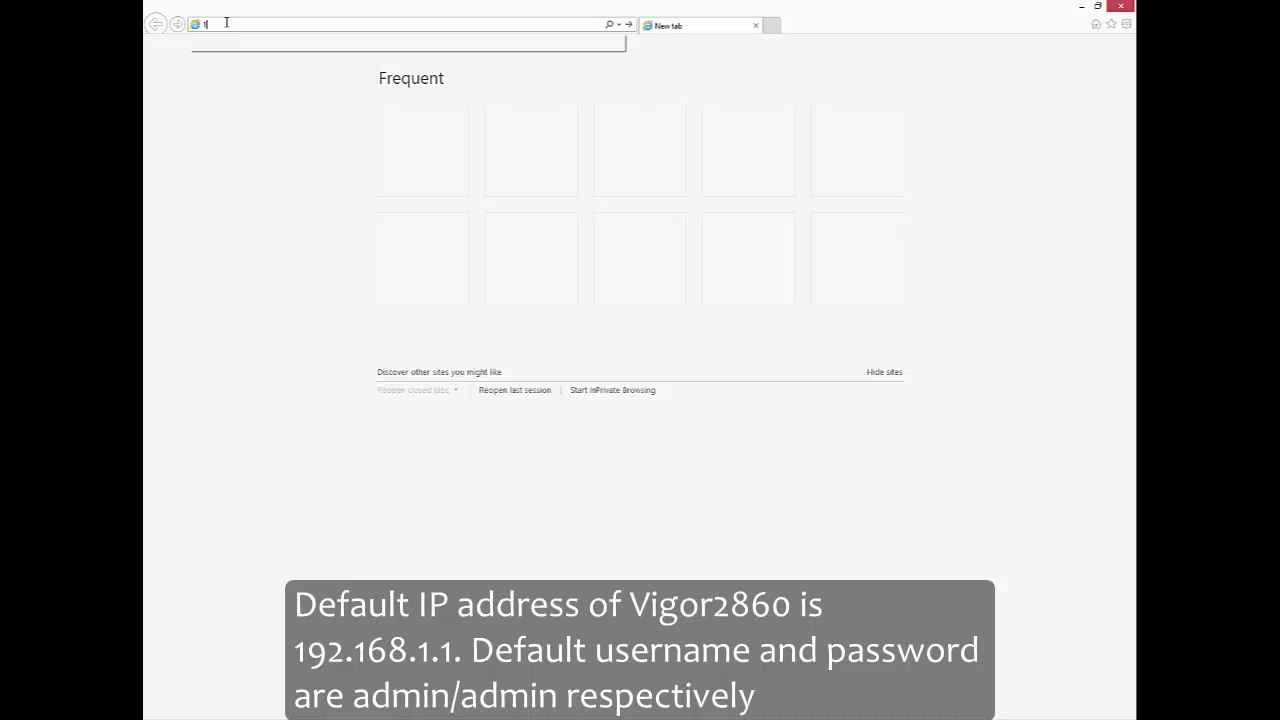
text(92.168)
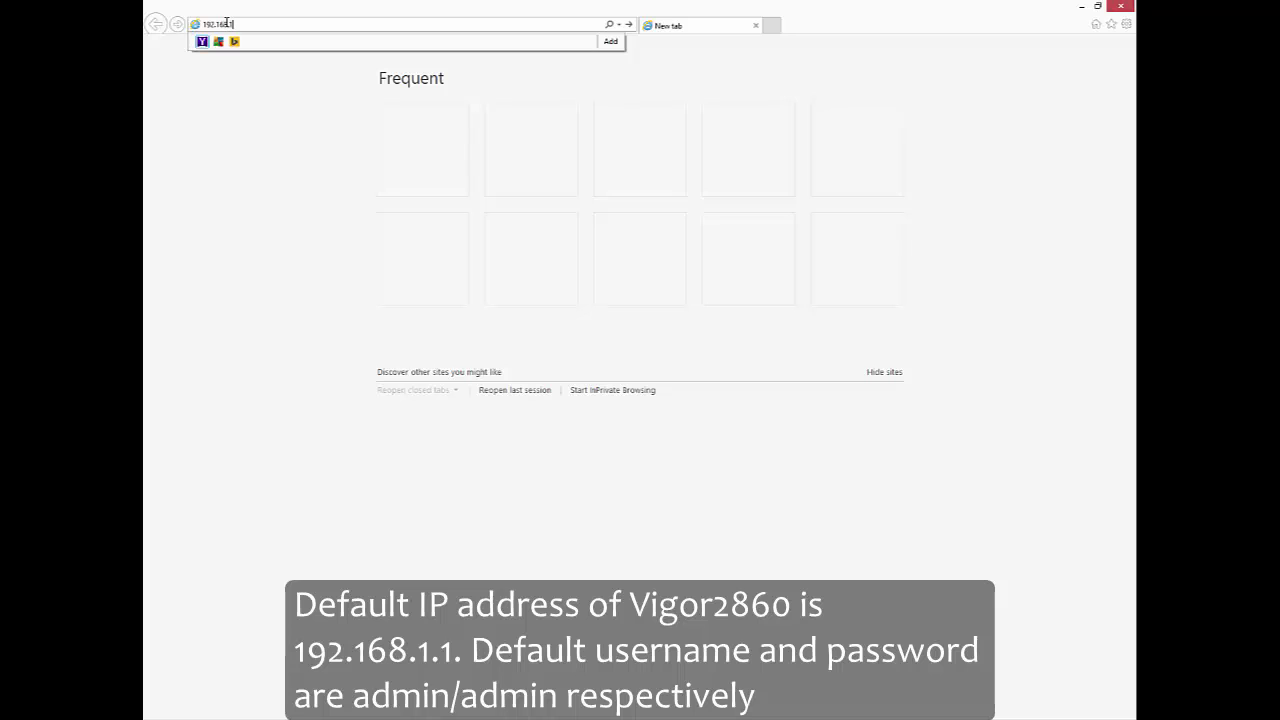
text(.1.1)
key(Return)
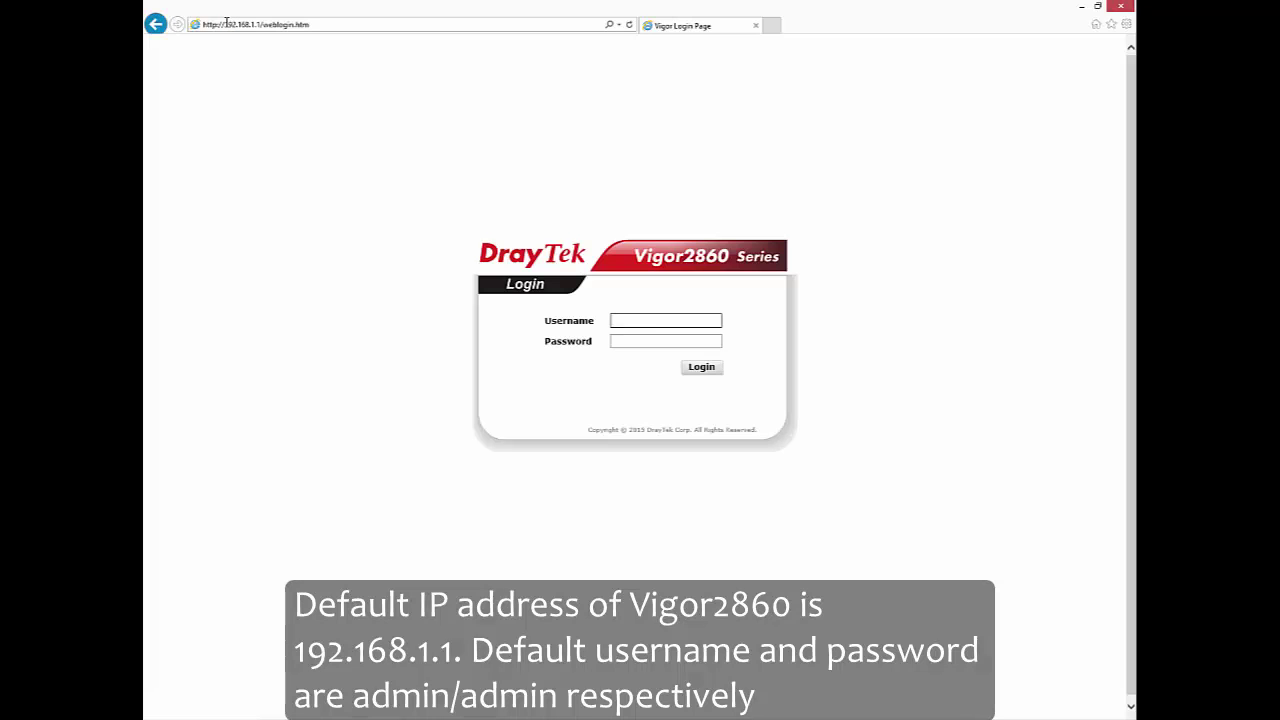
text(admin)
key(Tab)
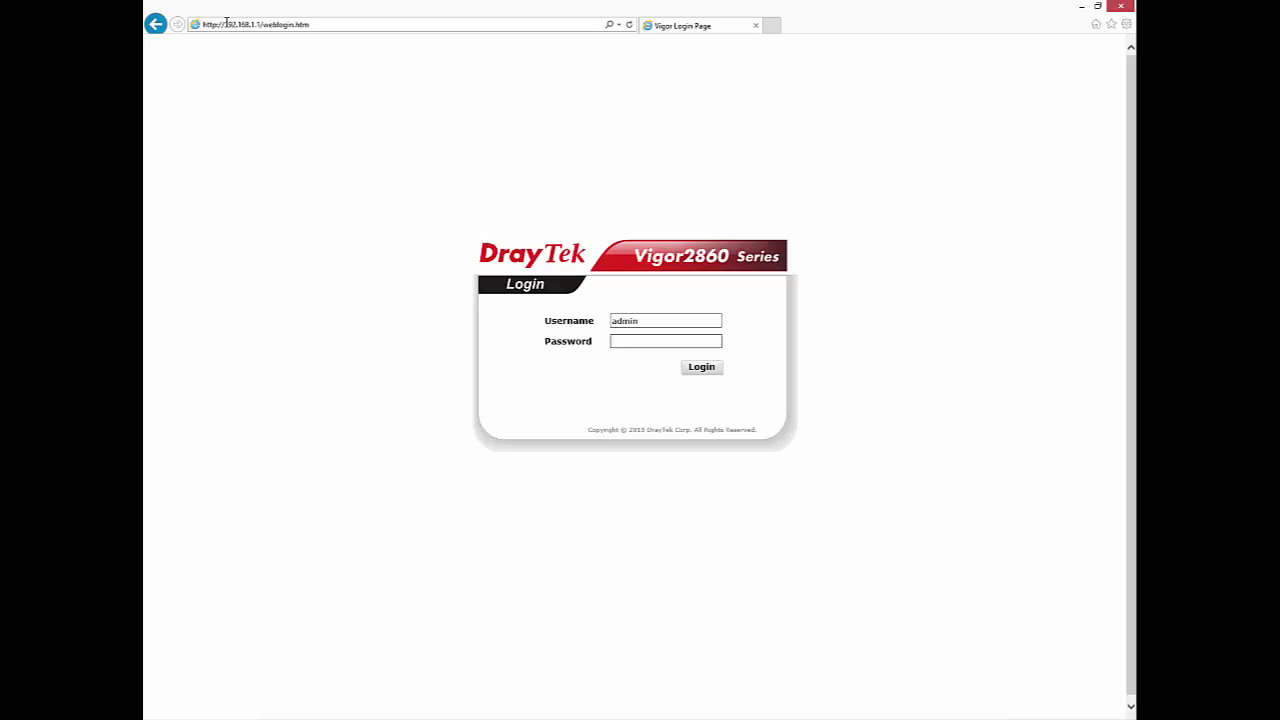
key(Return)
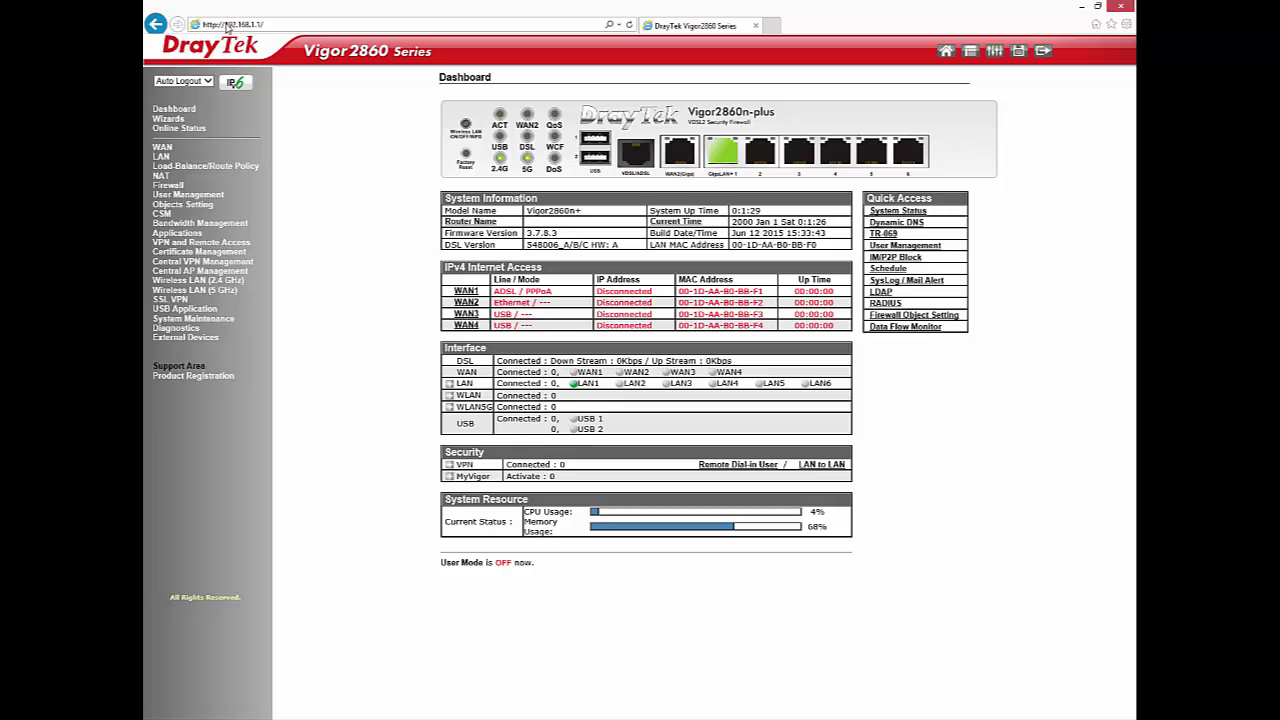
Open LAN General Setup and bring up the LAN 1 details page
click(162, 159)
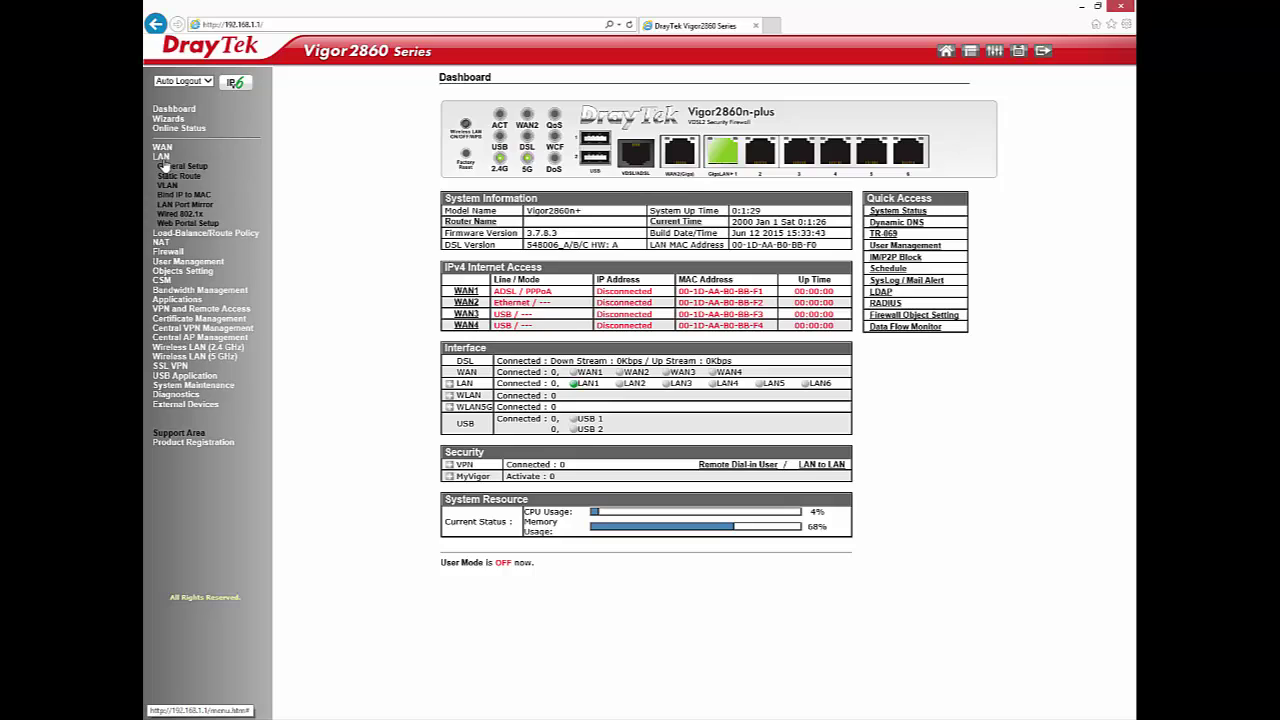
click(165, 166)
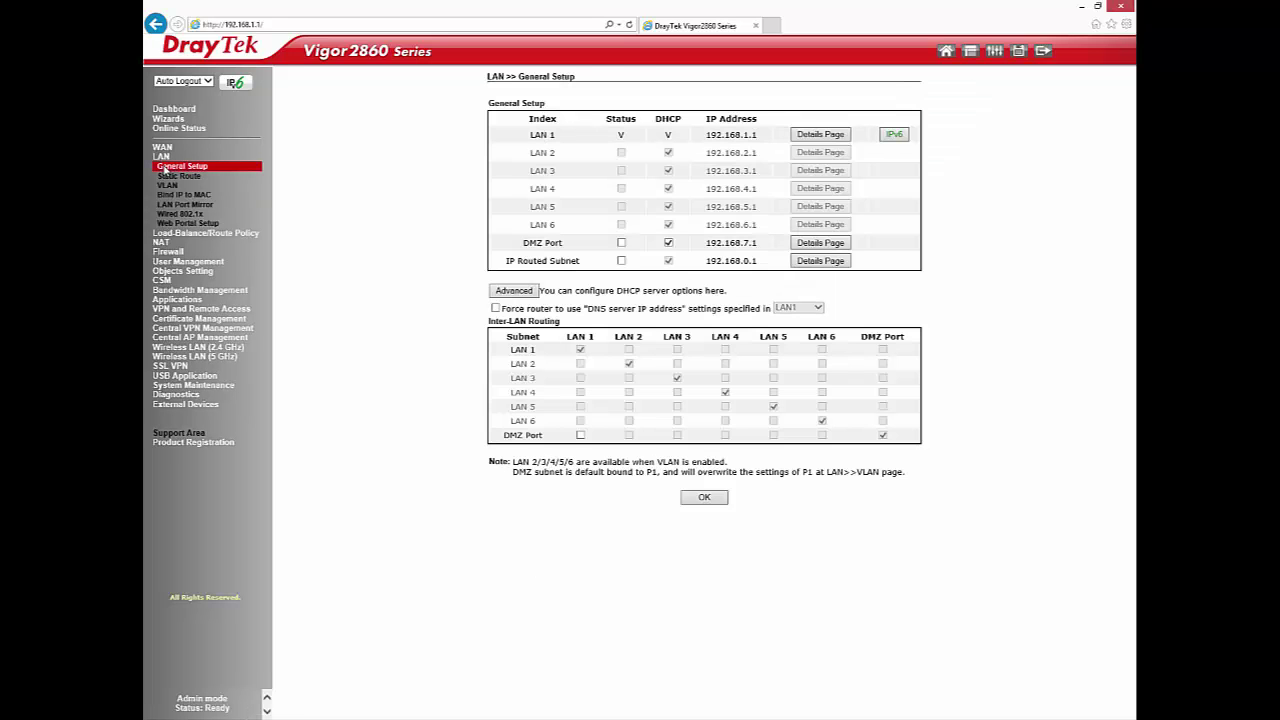
drag(530, 135, 560, 137)
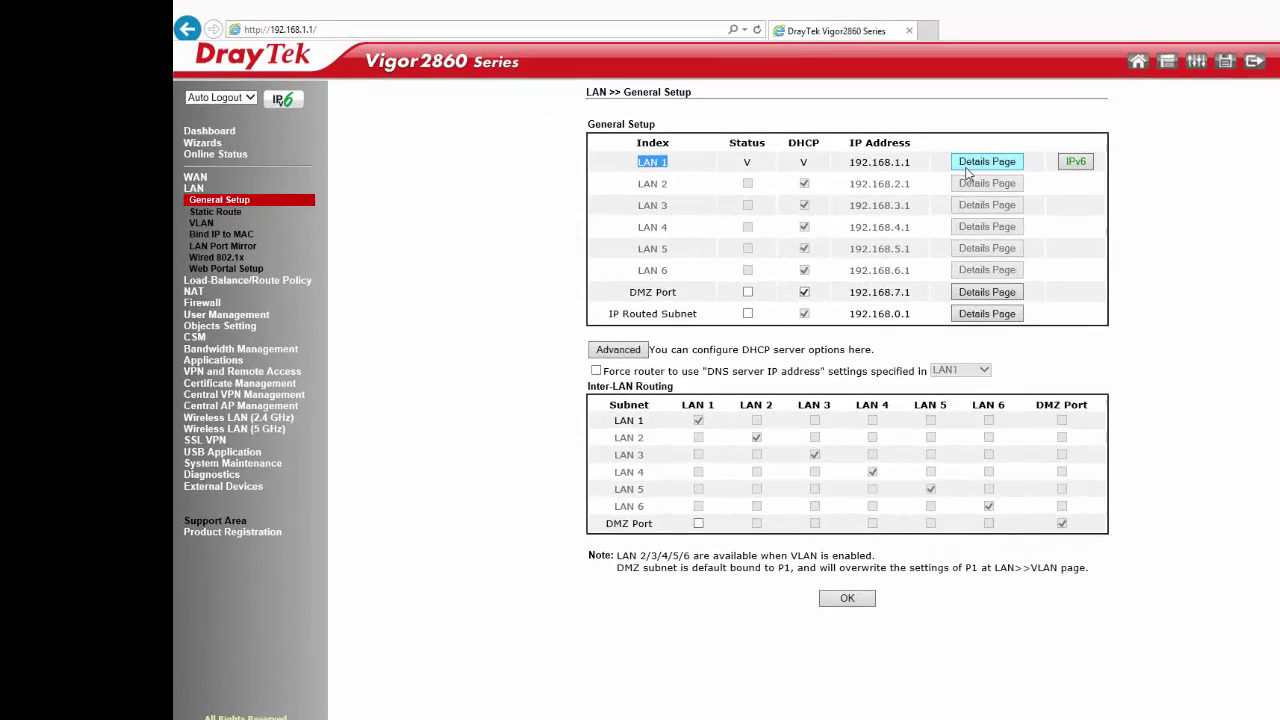
click(966, 166)
Review LAN 1's IP address, subnet mask and DHCP pool settings, then keep them with OK
click(864, 188)
double_click(864, 188)
double_click(862, 203)
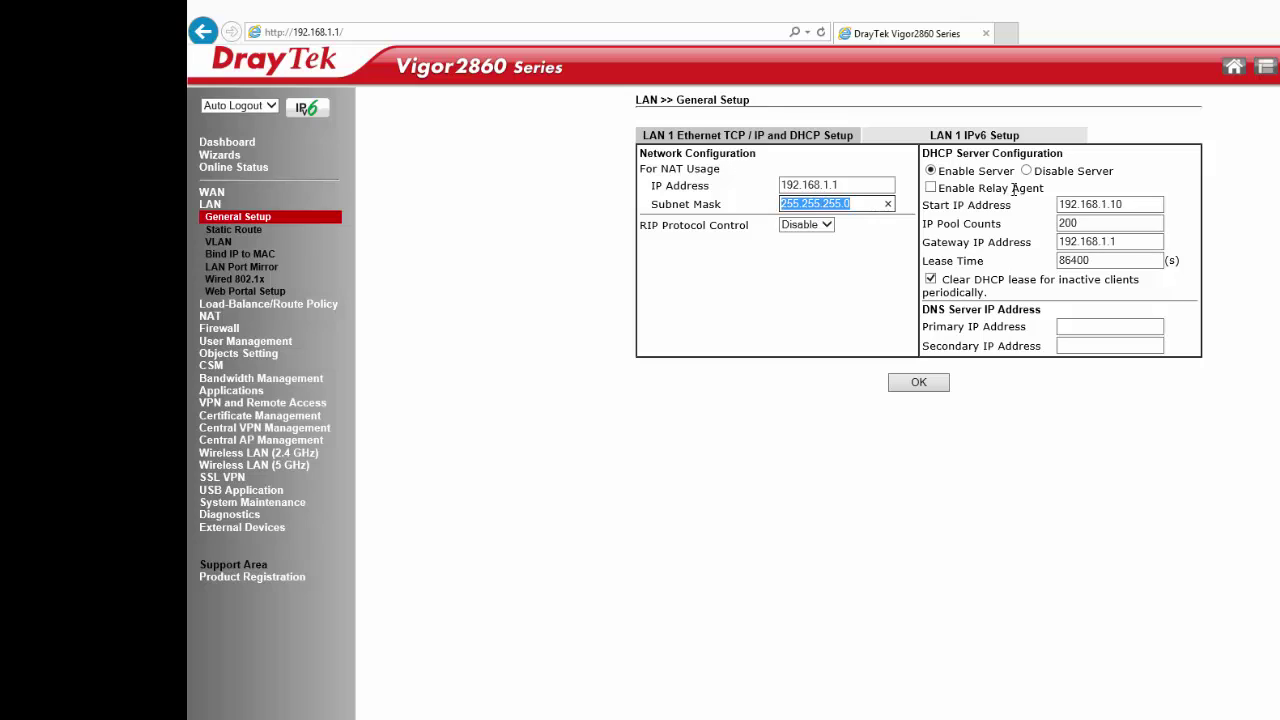
drag(940, 171, 1016, 171)
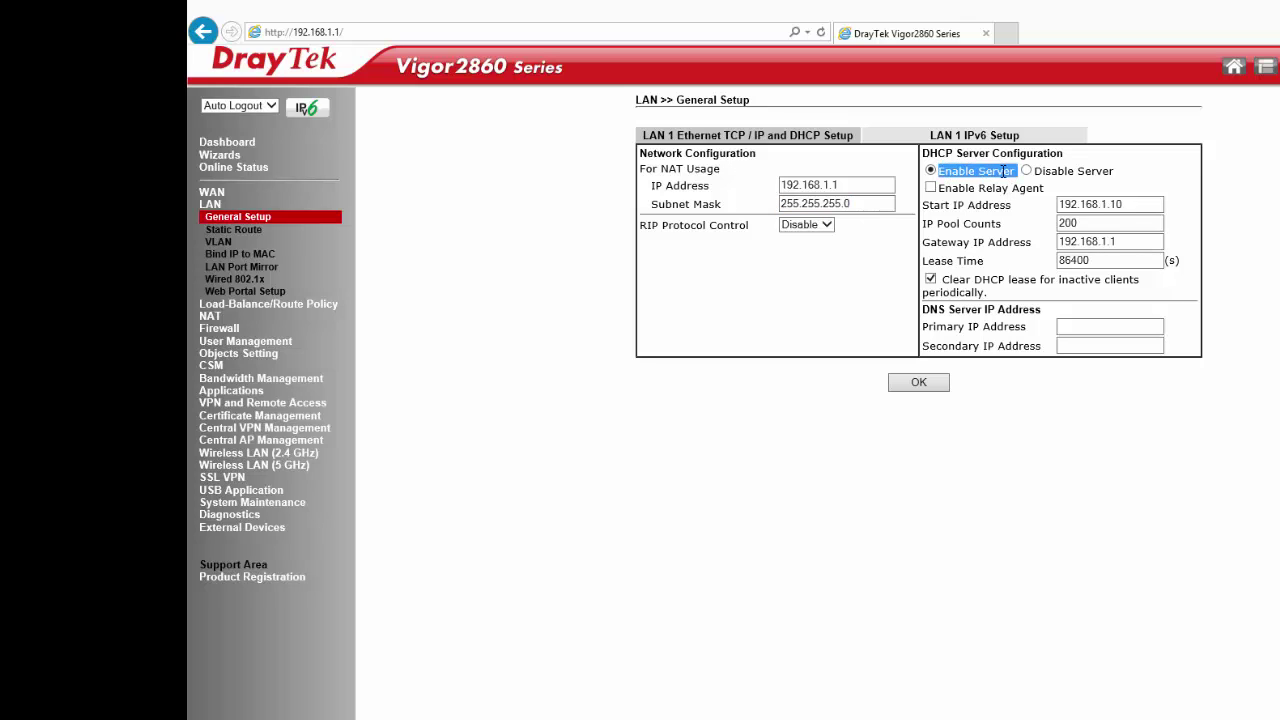
double_click(1133, 203)
key(Tab)
key(Tab)
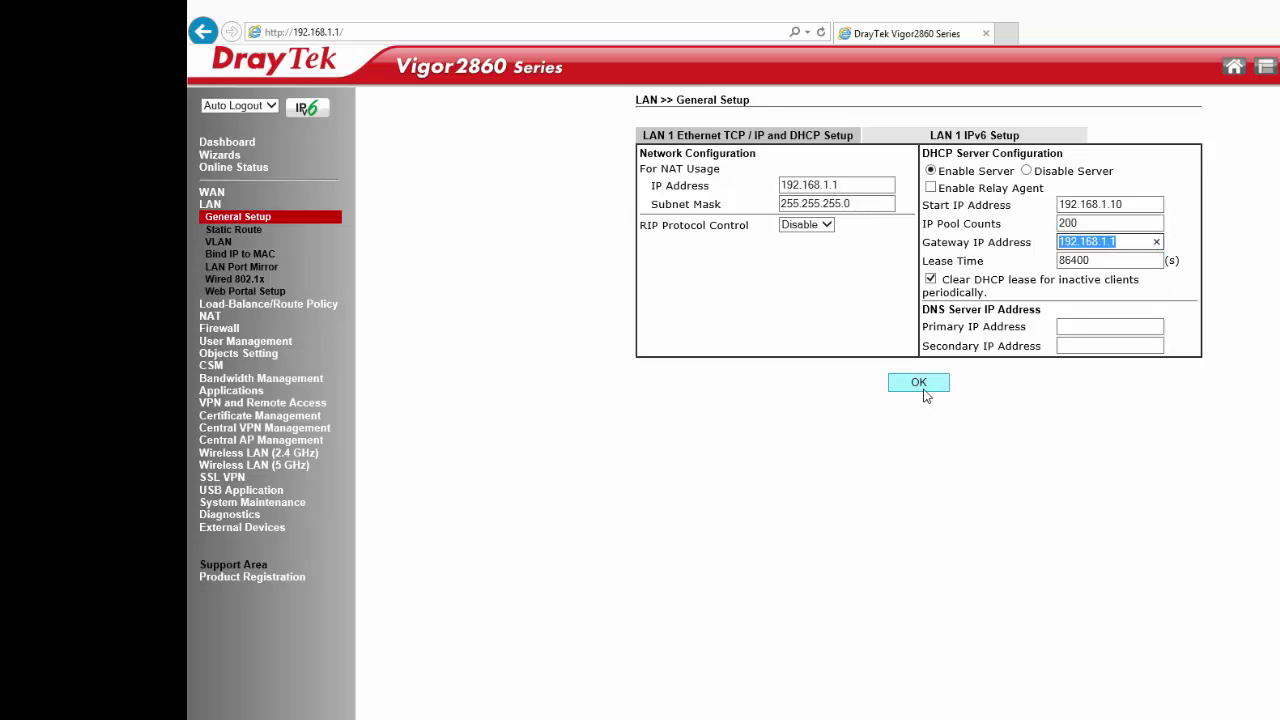
click(919, 386)
Return to the LAN General Setup overview to review the LAN 2, LAN 3 and LAN 5 entries
click(238, 220)
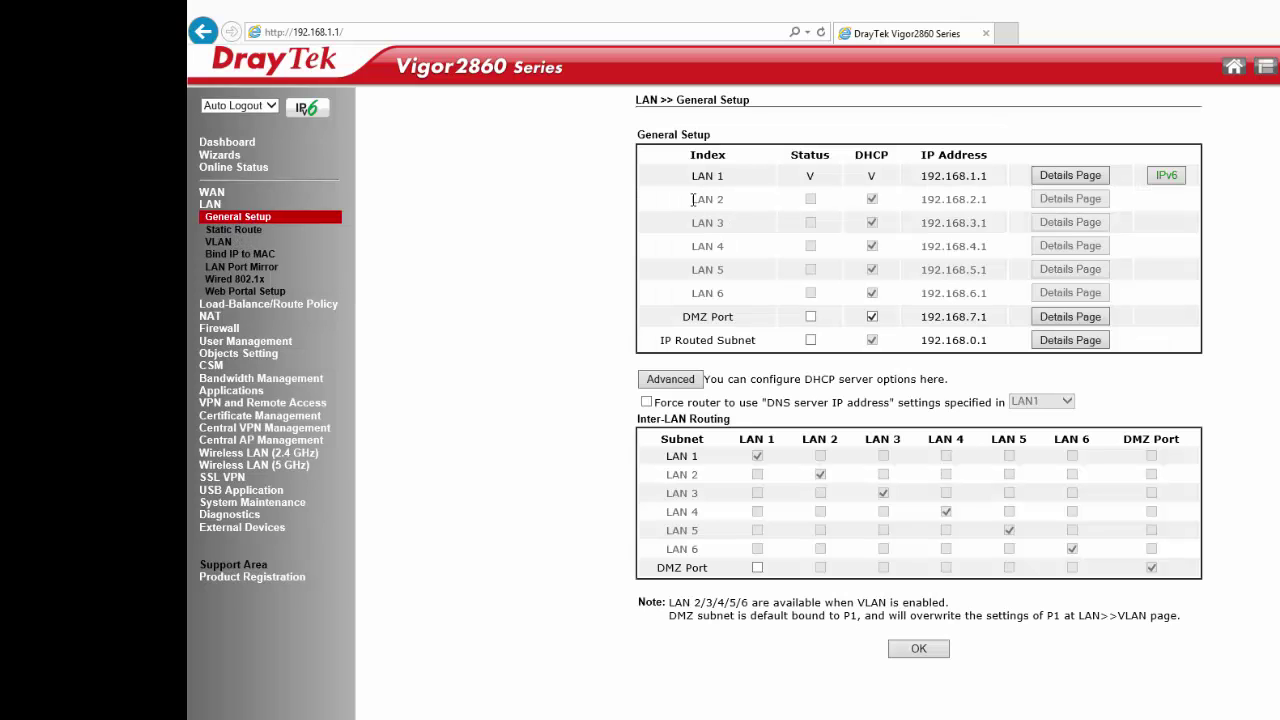
drag(691, 200, 778, 270)
click(816, 277)
Enable VLAN support and add port P6 to VLAN0 through VLAN3
click(216, 240)
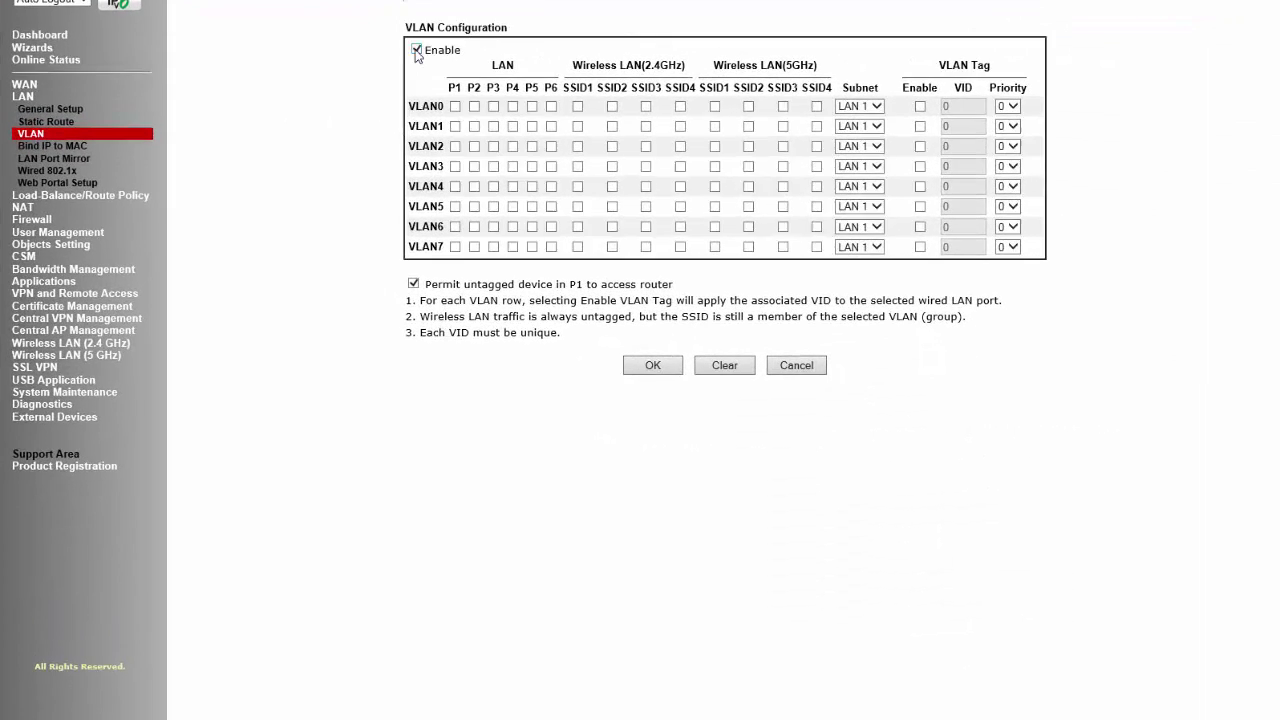
click(466, 121)
drag(426, 48, 461, 50)
double_click(550, 88)
click(589, 113)
click(589, 134)
click(589, 156)
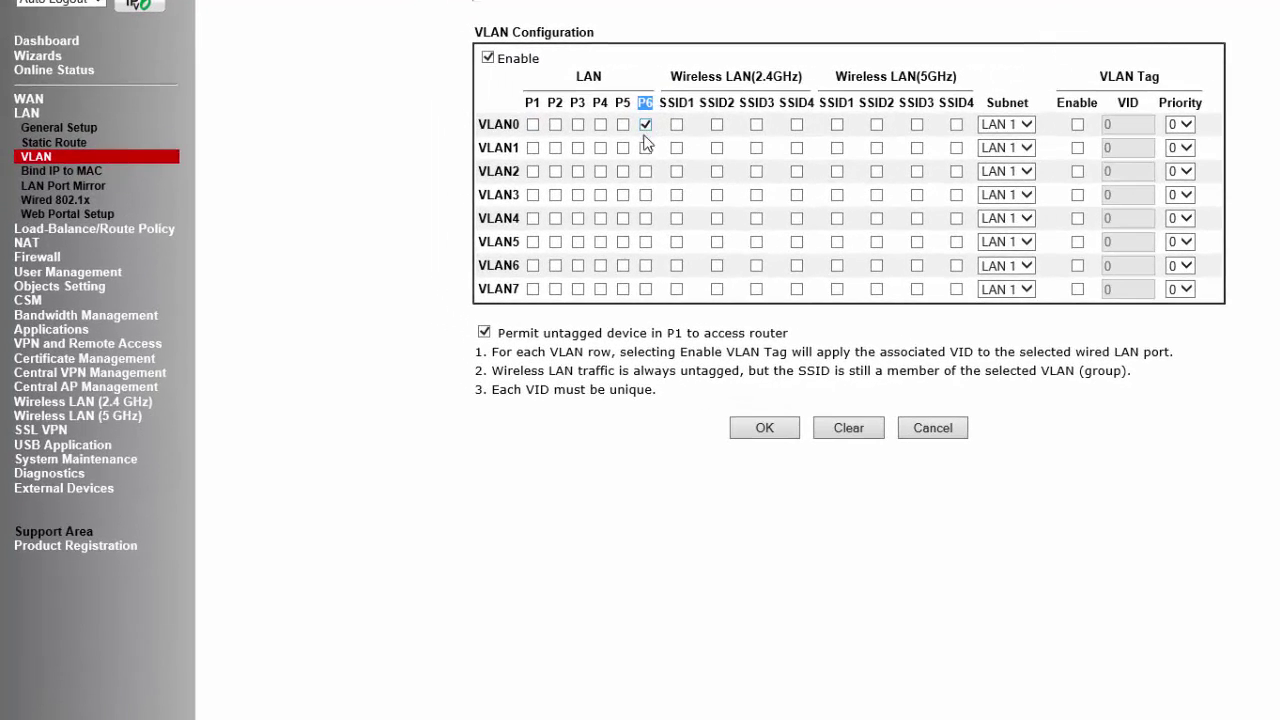
click(645, 195)
Assign VLAN0–3 to subnets LAN 1, LAN 2, LAN 3 and LAN 4
click(1000, 125)
click(1002, 126)
click(1006, 147)
click(1000, 161)
click(1006, 171)
click(1000, 199)
click(1006, 194)
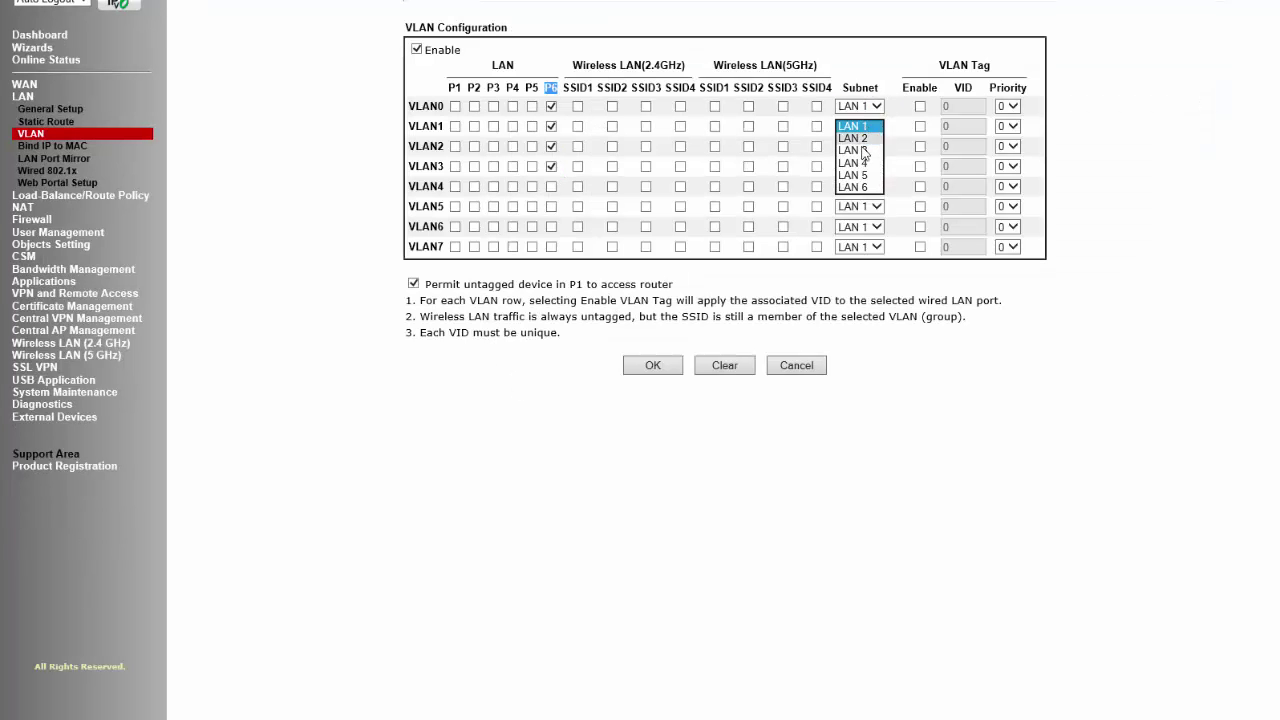
click(861, 204)
Enable VLAN tagging on VLAN0–3 with VIDs 1, 2, 3 and 4
click(920, 106)
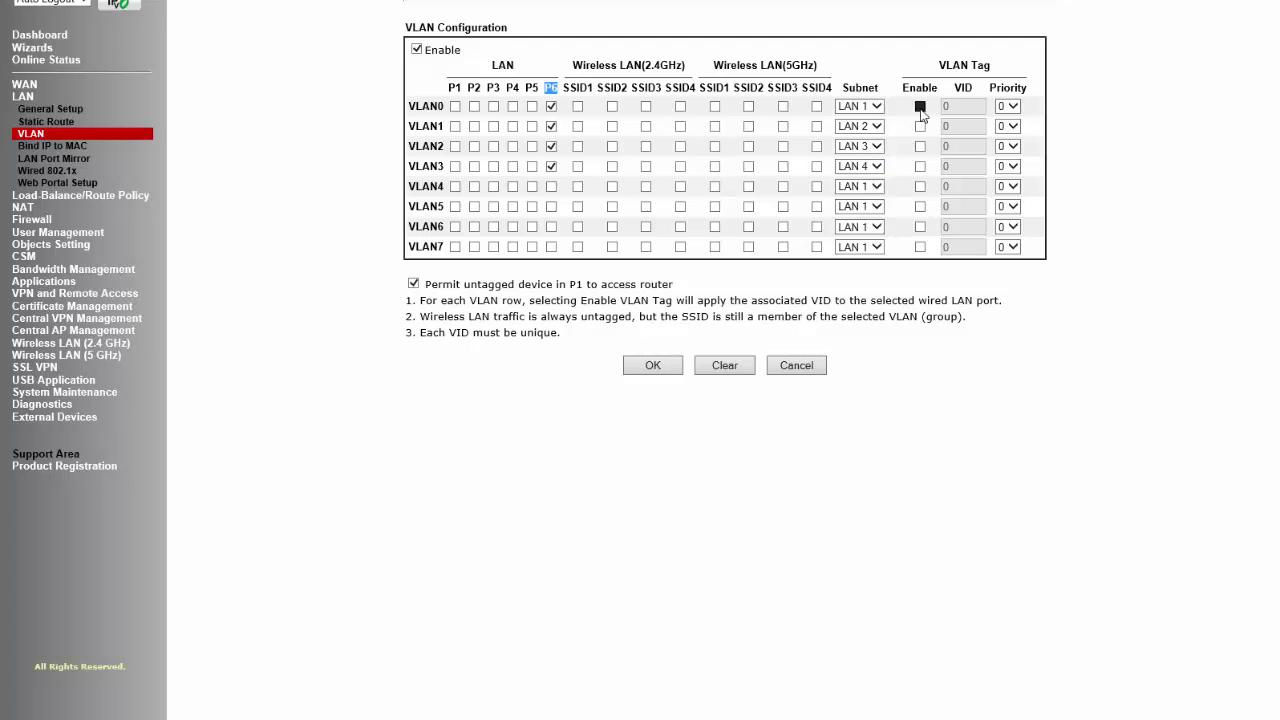
click(920, 126)
click(920, 146)
click(920, 166)
double_click(960, 106)
text(1)
double_click(945, 126)
text(2)
double_click(947, 146)
text(3)
double_click(947, 166)
text(4)
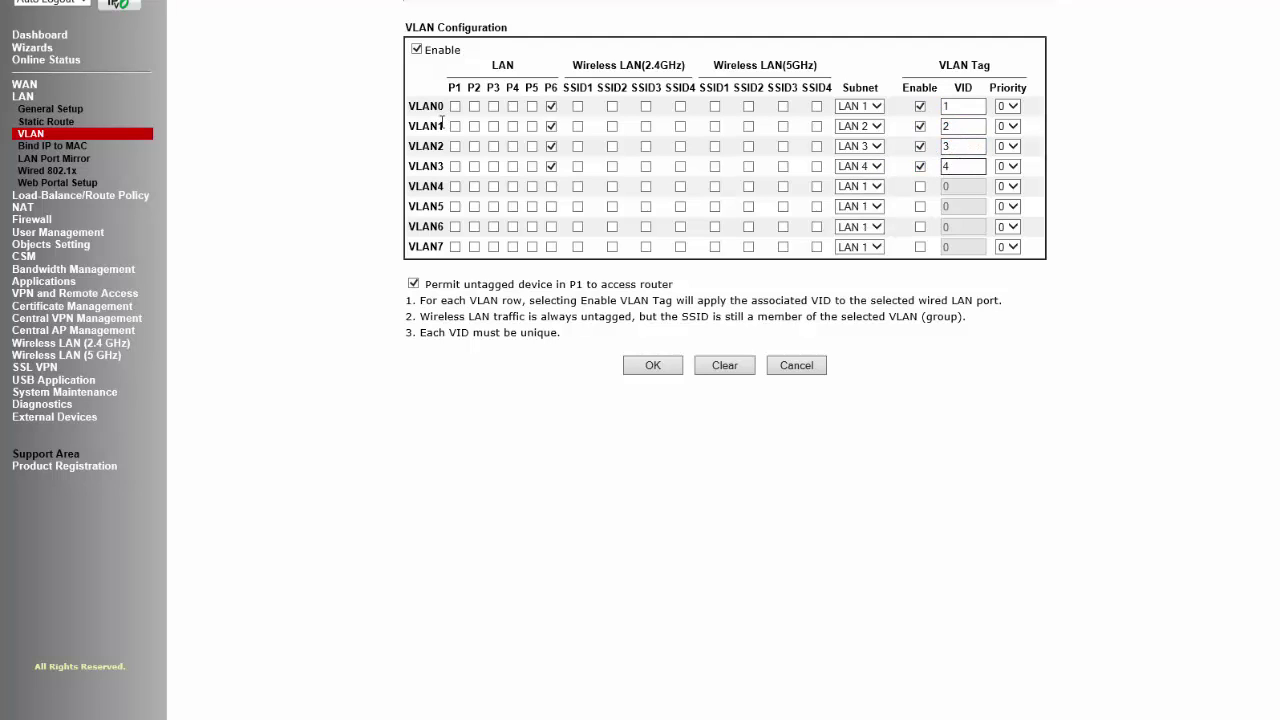
Add ports P3–P5 and all eight 2.4GHz and 5GHz SSIDs to VLAN4
drag(448, 88, 531, 90)
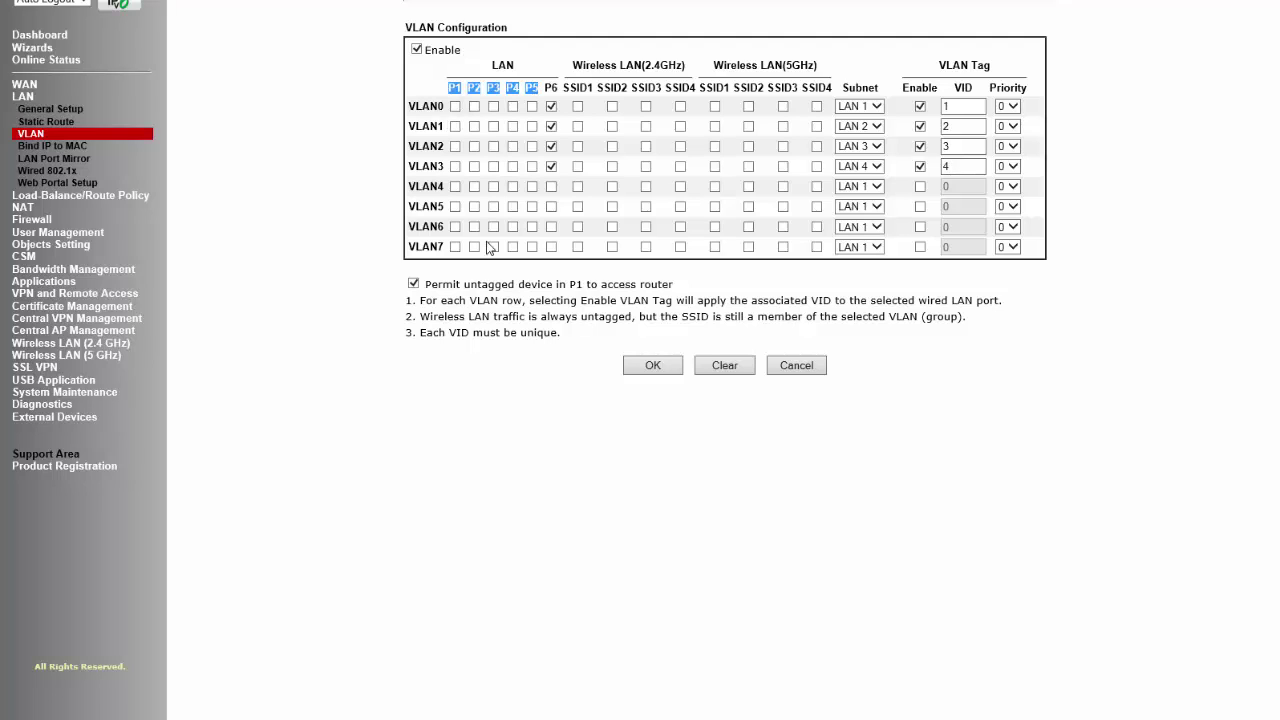
click(493, 186)
click(512, 186)
click(531, 186)
click(577, 186)
click(612, 186)
click(646, 186)
click(680, 186)
click(714, 186)
click(748, 186)
click(782, 186)
click(816, 186)
Keep VLAN4 on the LAN 1 subnet and save the VLAN configuration
click(858, 186)
click(856, 189)
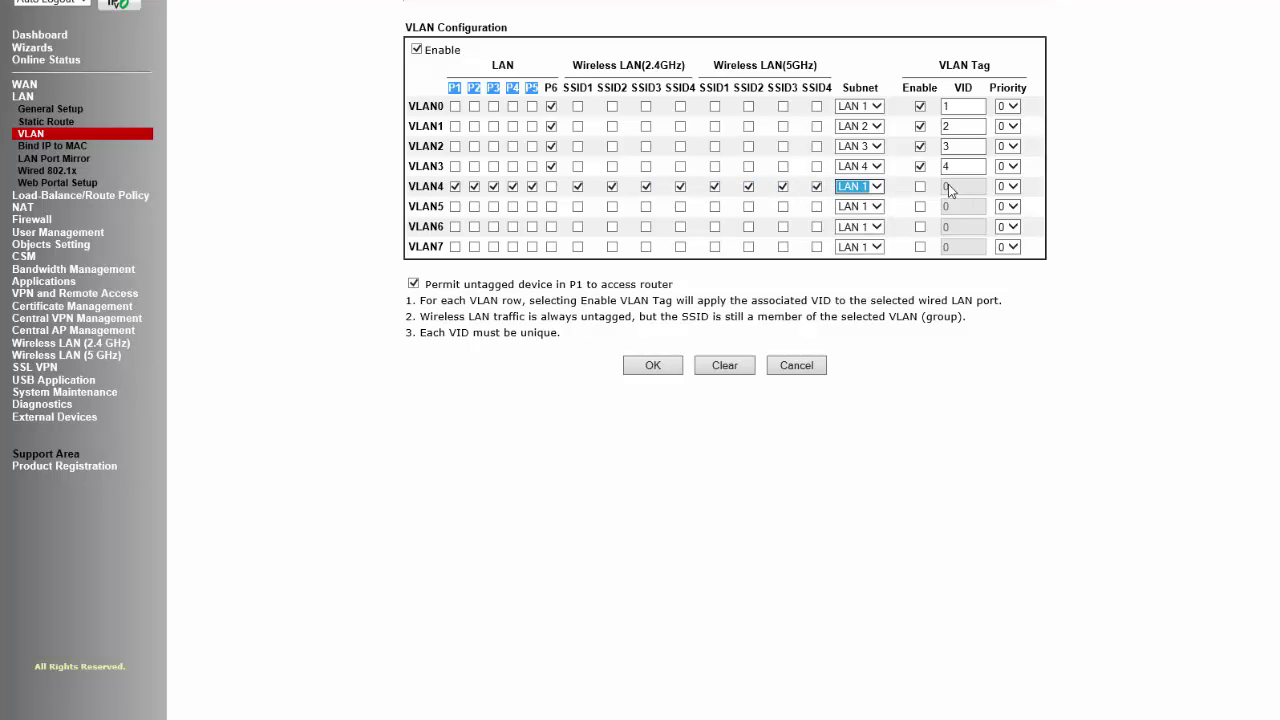
click(665, 368)
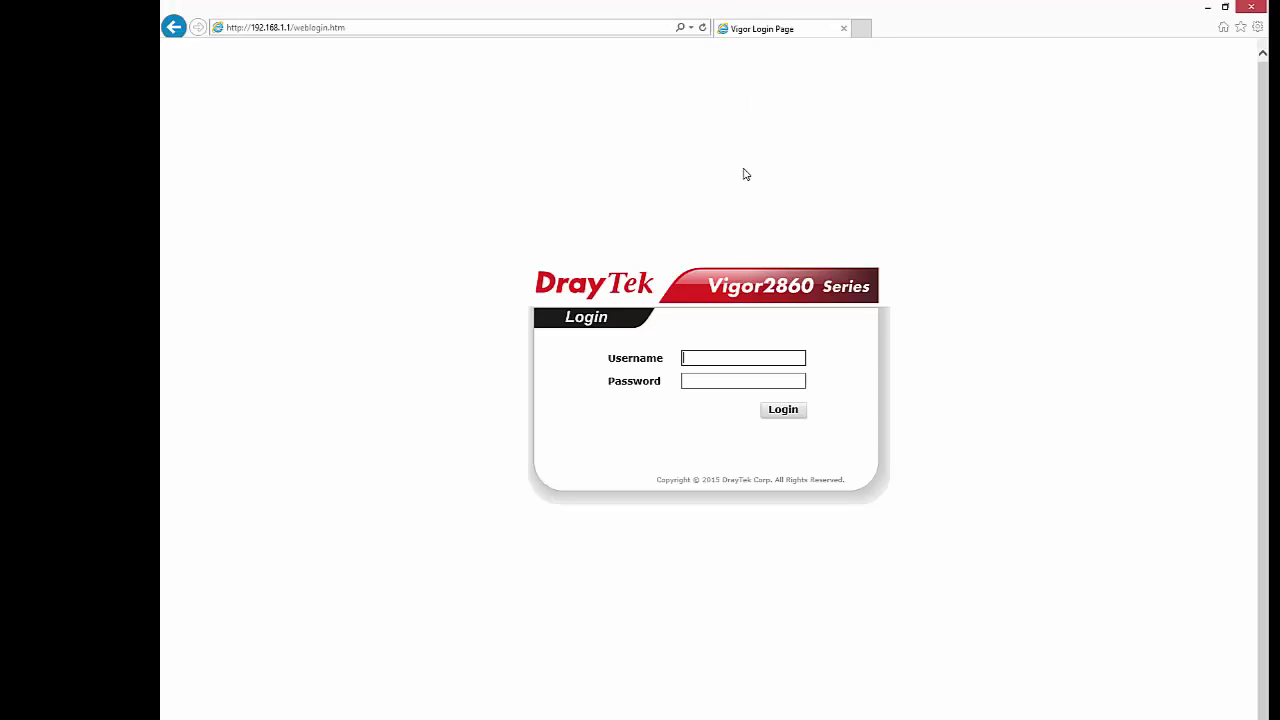
Log back into the router and open LAN General Setup
text(min)
key(Tab)
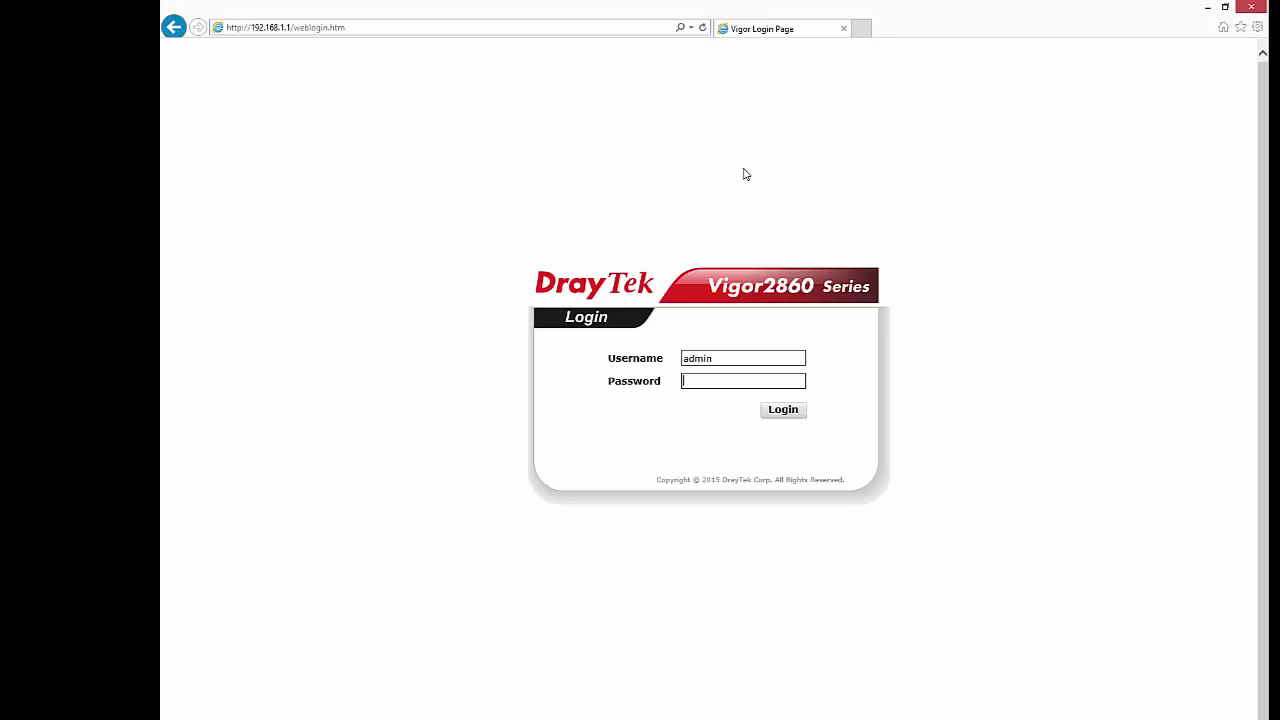
key(Return)
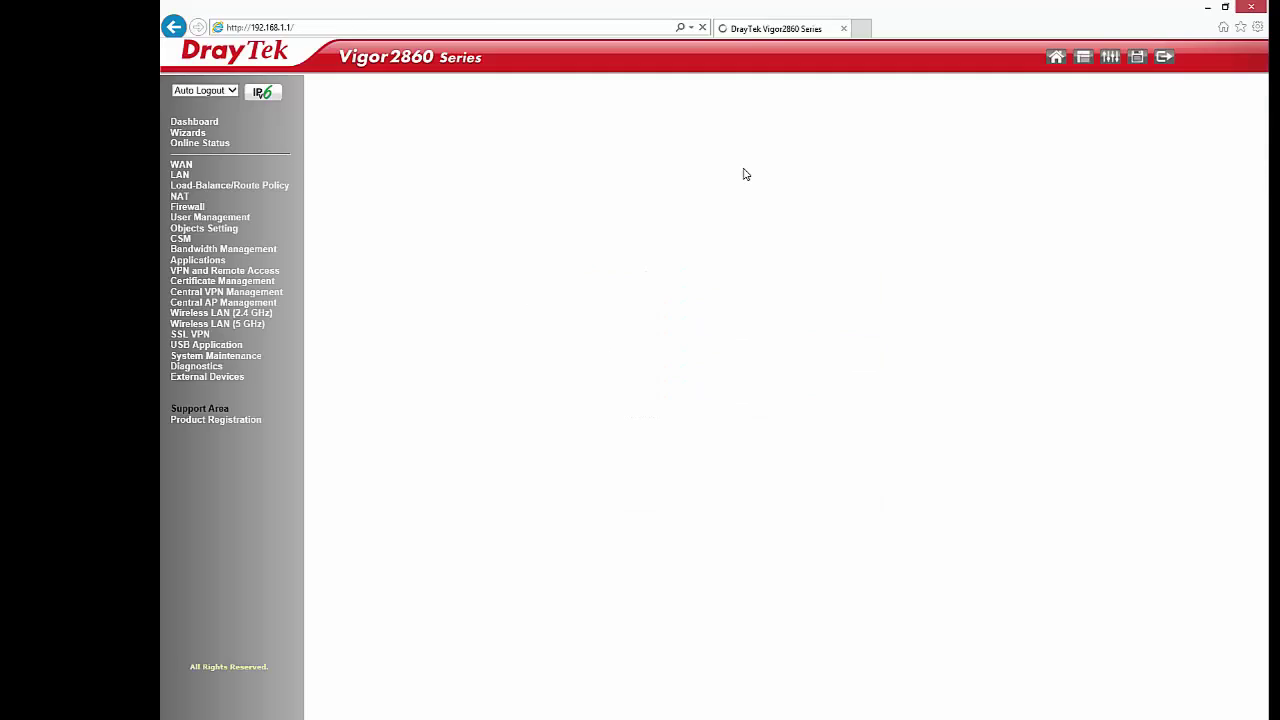
click(181, 176)
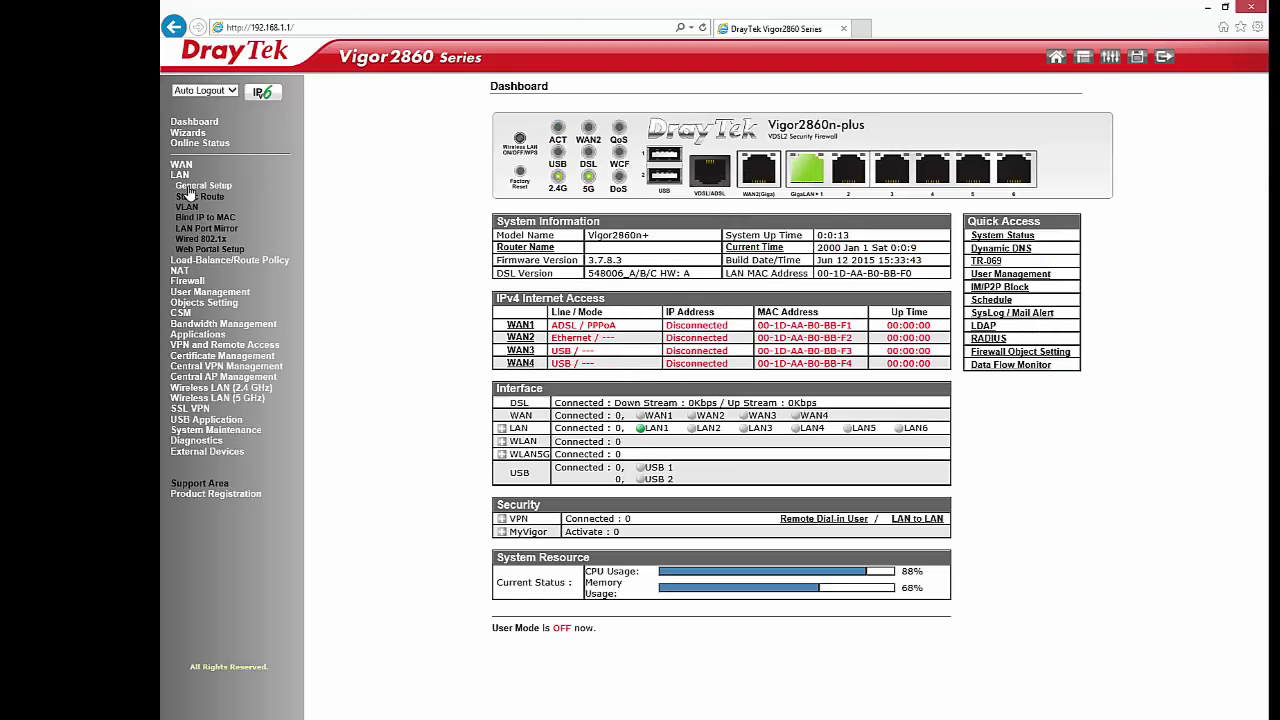
click(189, 189)
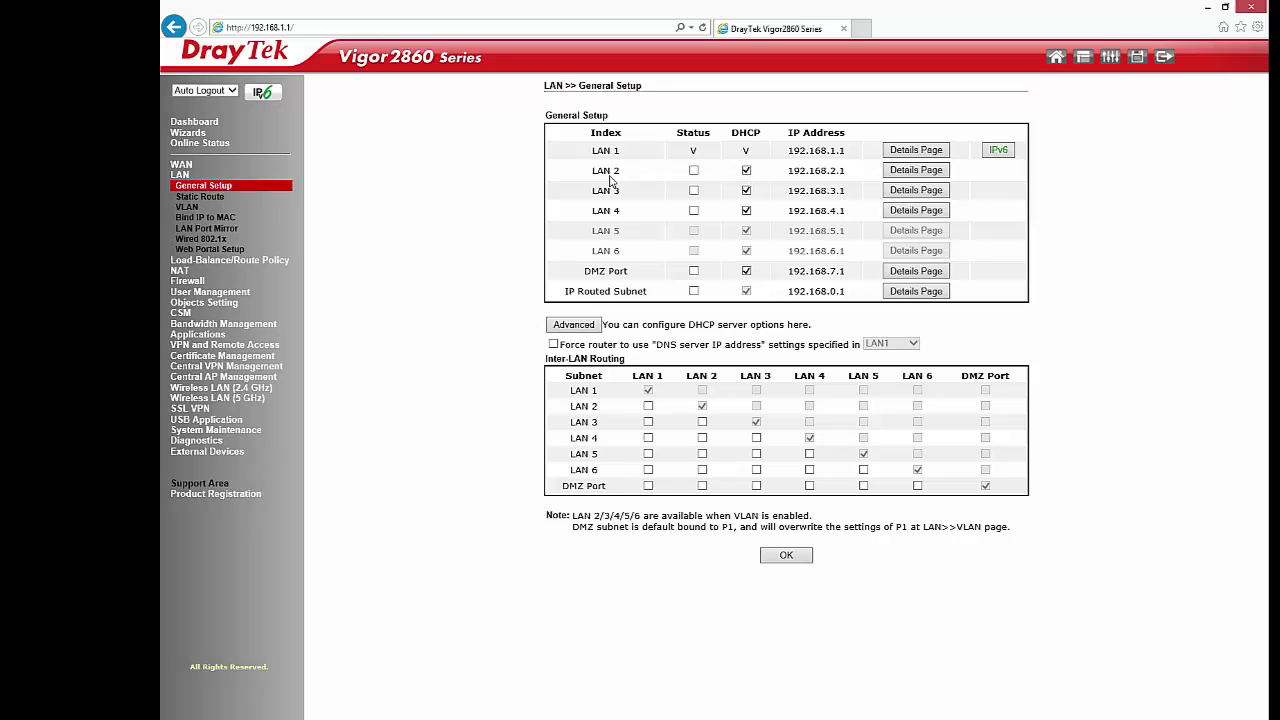
Enable LAN 2, LAN 3 and LAN 4, reboot with the current configuration, and start logging back in
click(693, 171)
click(693, 190)
click(693, 211)
click(786, 558)
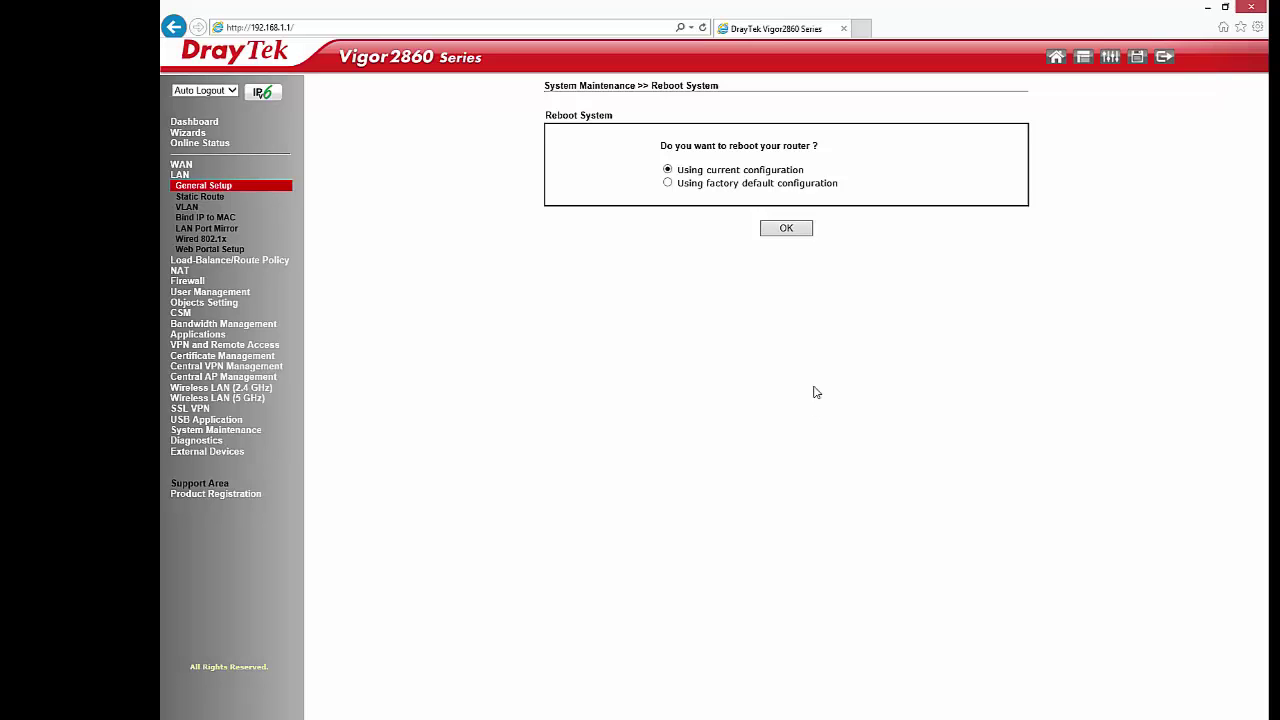
click(782, 230)
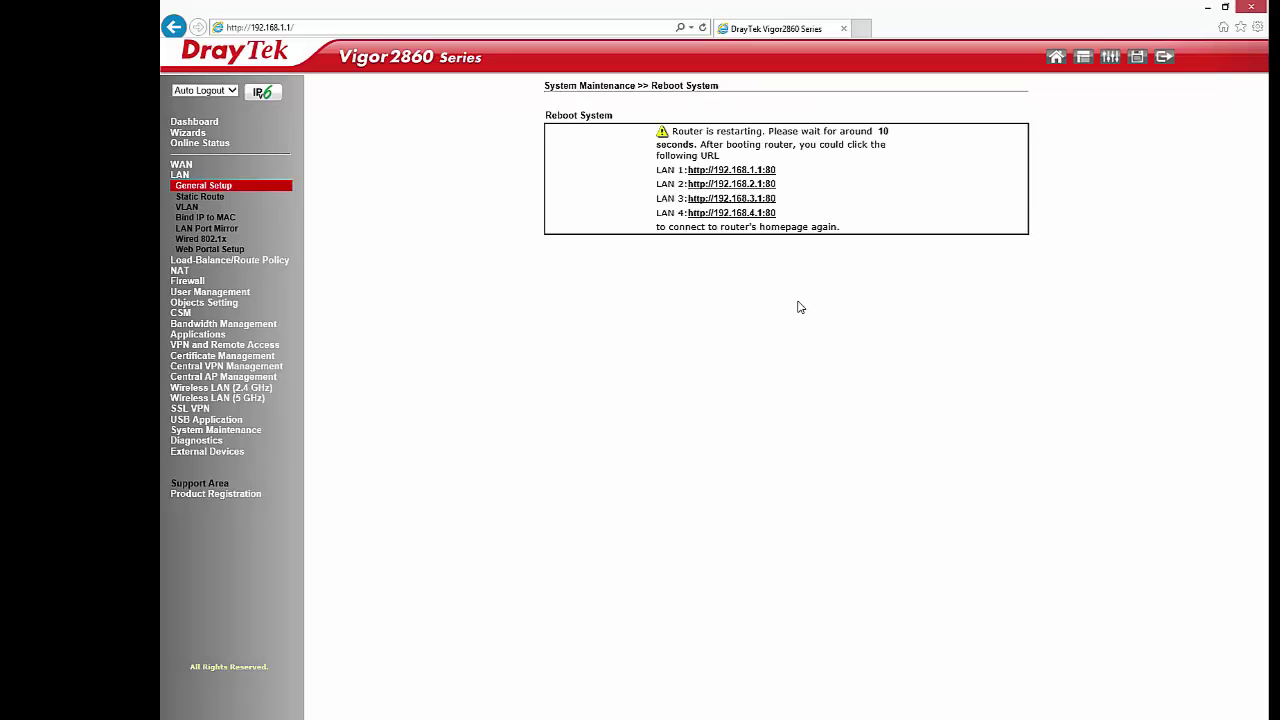
text(admin)
key(Tab)
Finish logging in and open LAN General Setup
text(admin)
key(Return)
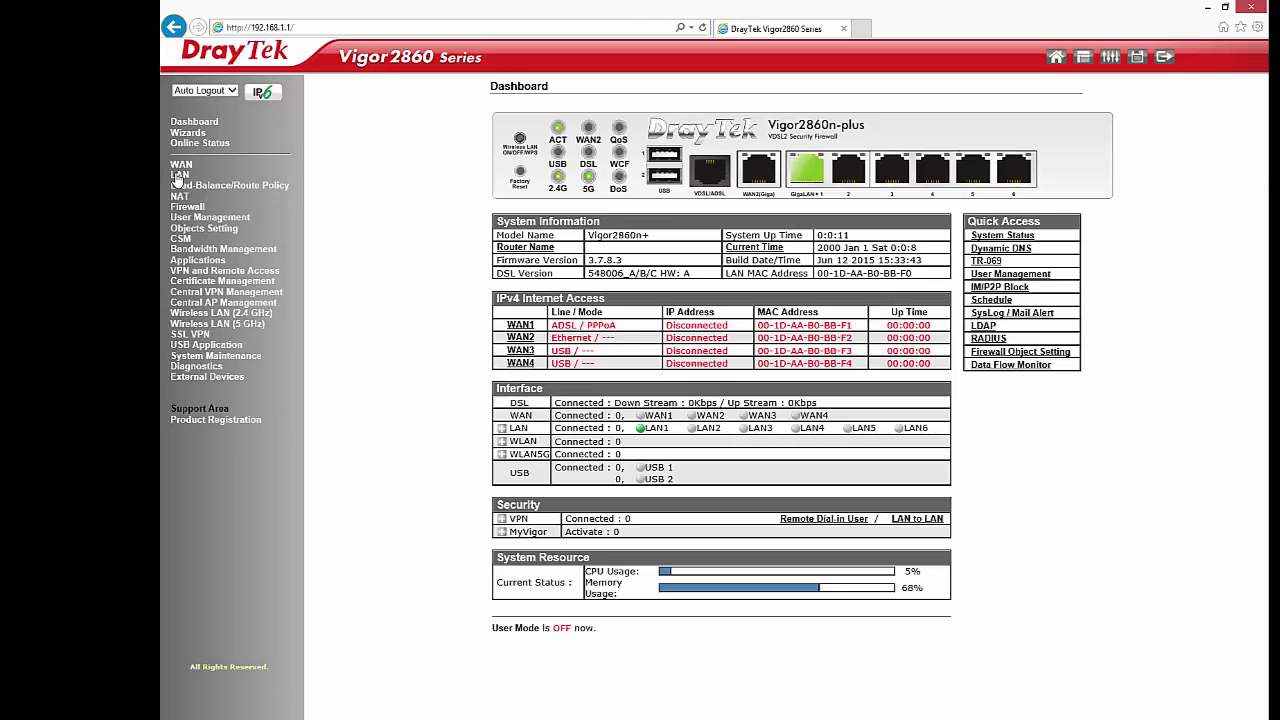
click(179, 175)
click(186, 188)
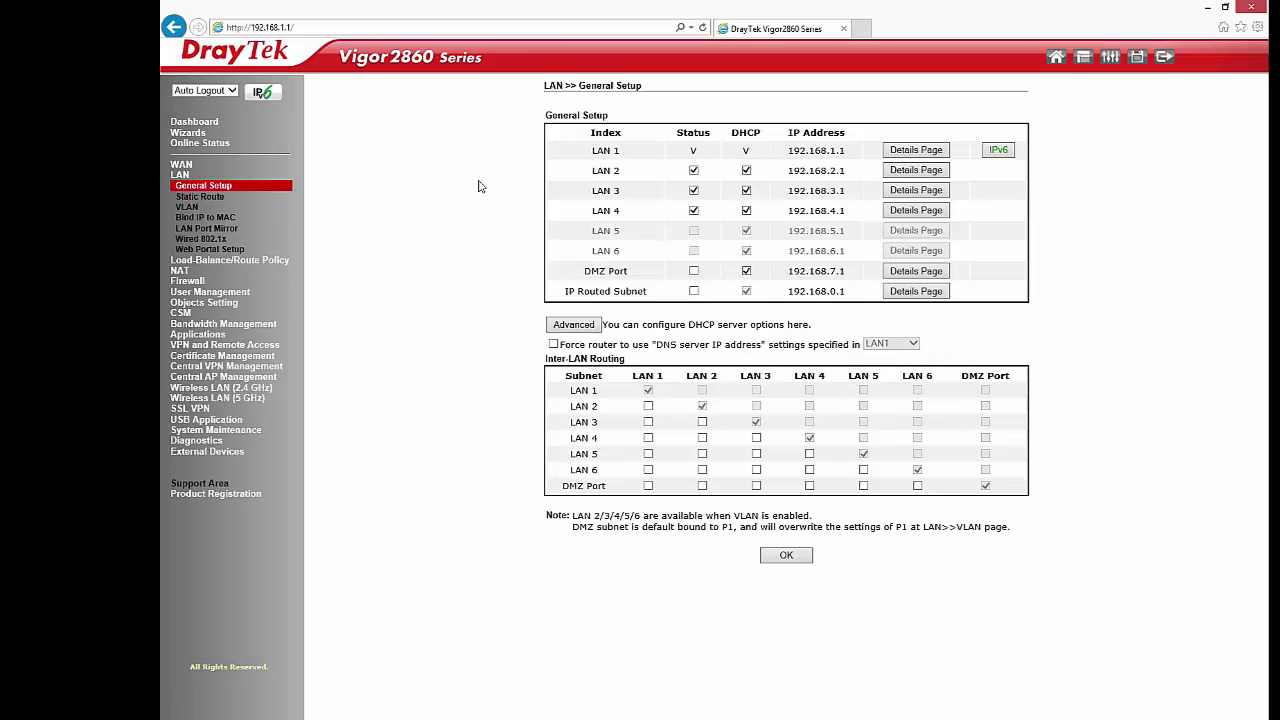
Review LAN 2's IP, mask, DHCP start and gateway, then check the LAN 3 and LAN 4 entries
drag(594, 168, 622, 171)
click(930, 171)
drag(720, 179, 668, 197)
drag(975, 180, 885, 198)
drag(965, 214, 895, 232)
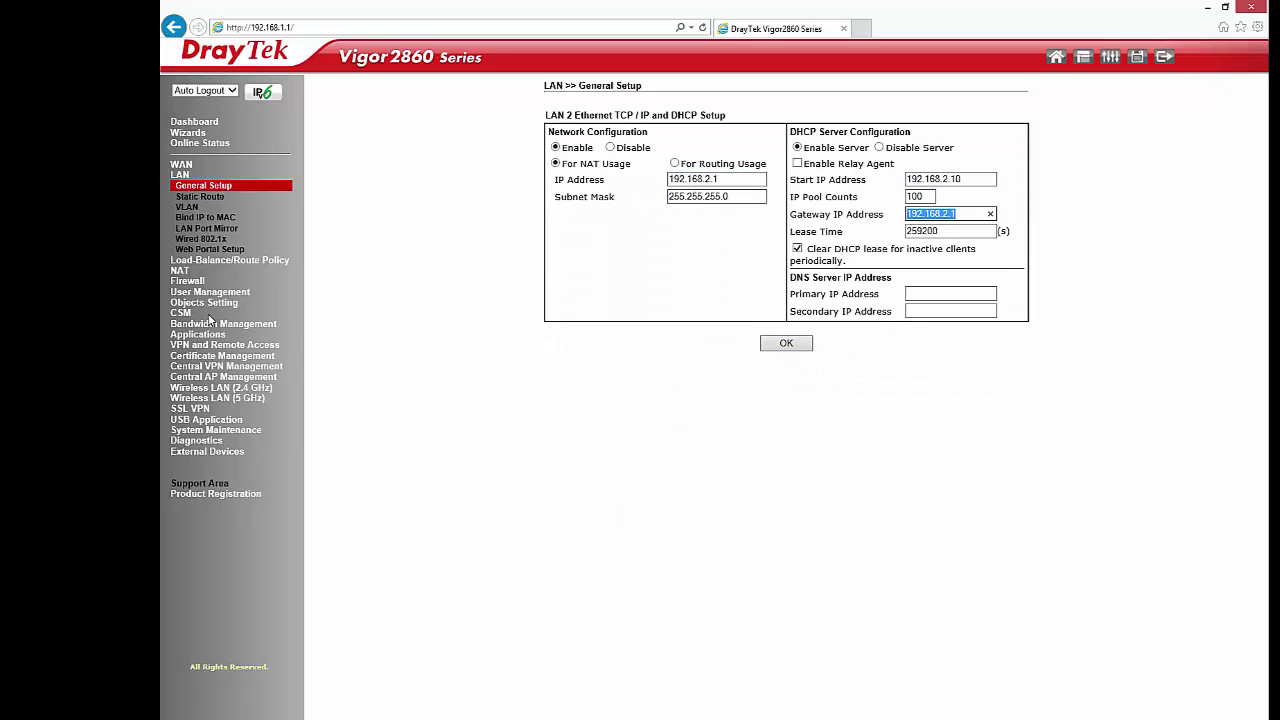
click(202, 187)
drag(620, 195, 592, 213)
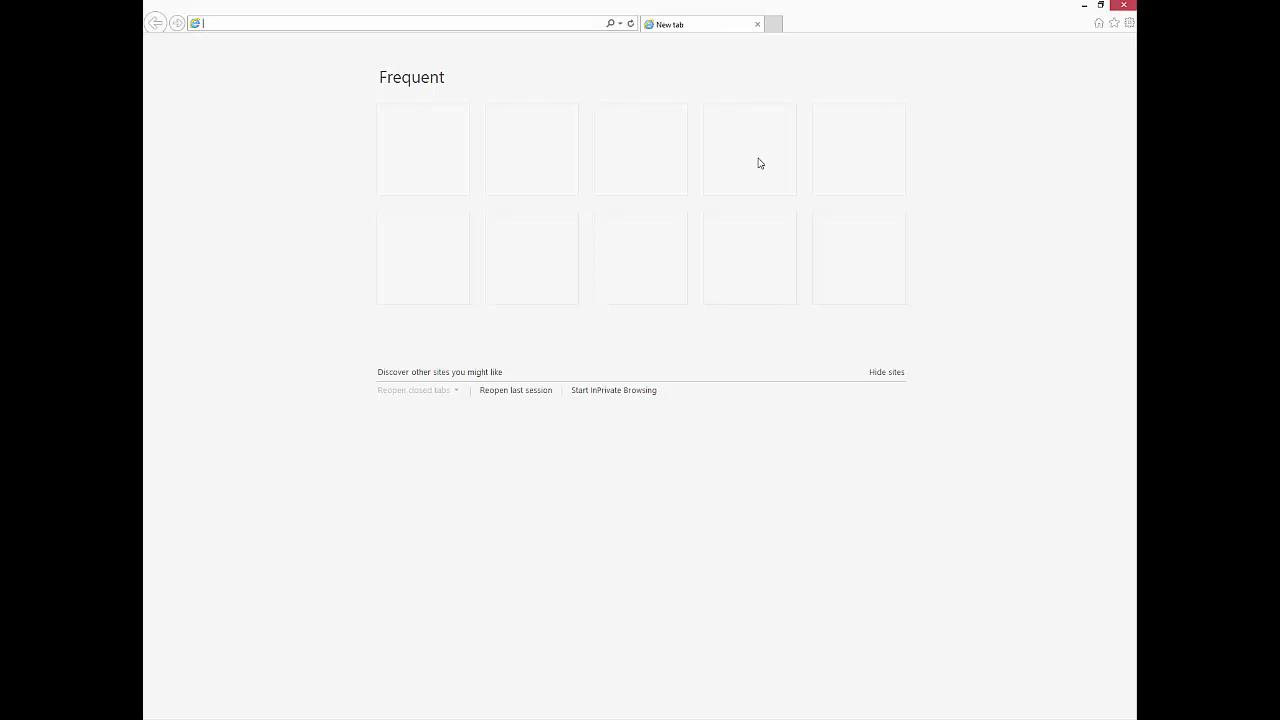
Log into the VigorAP 900 at 192.168.1.2 and open its LAN General Setup
text(192)
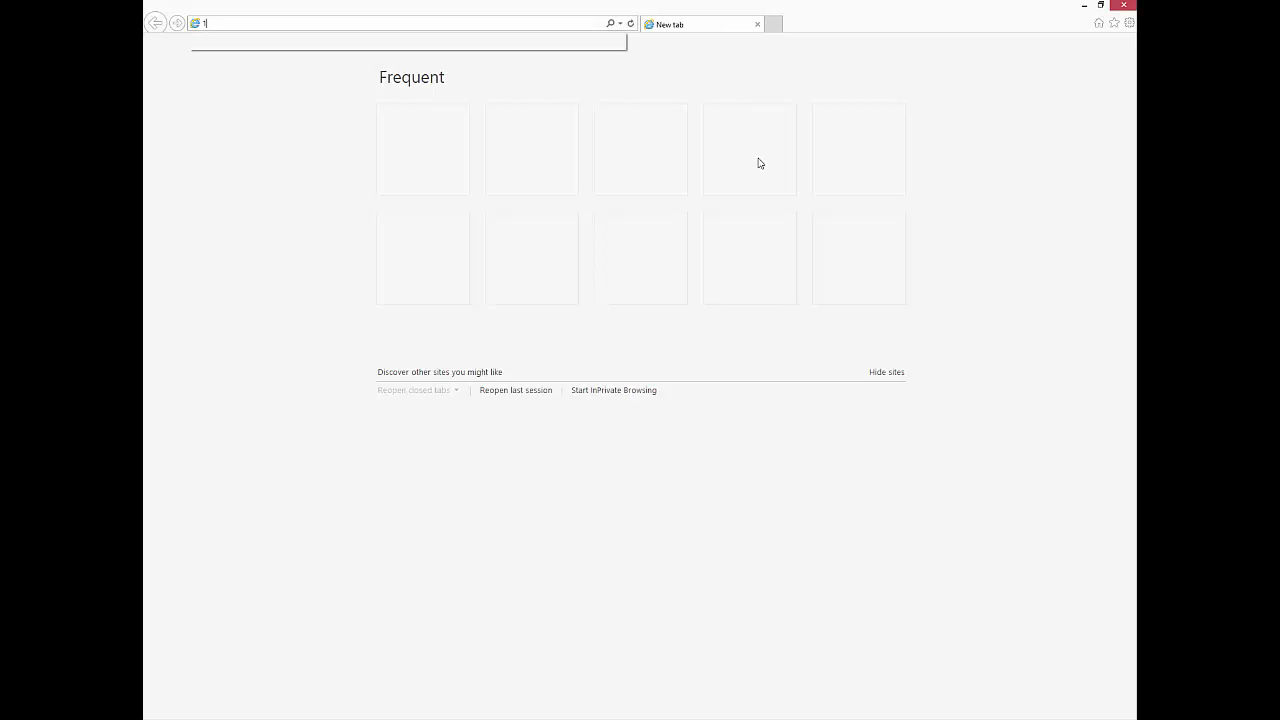
text(.168.1.2)
key(Return)
text(adm)
text(admin)
key(Return)
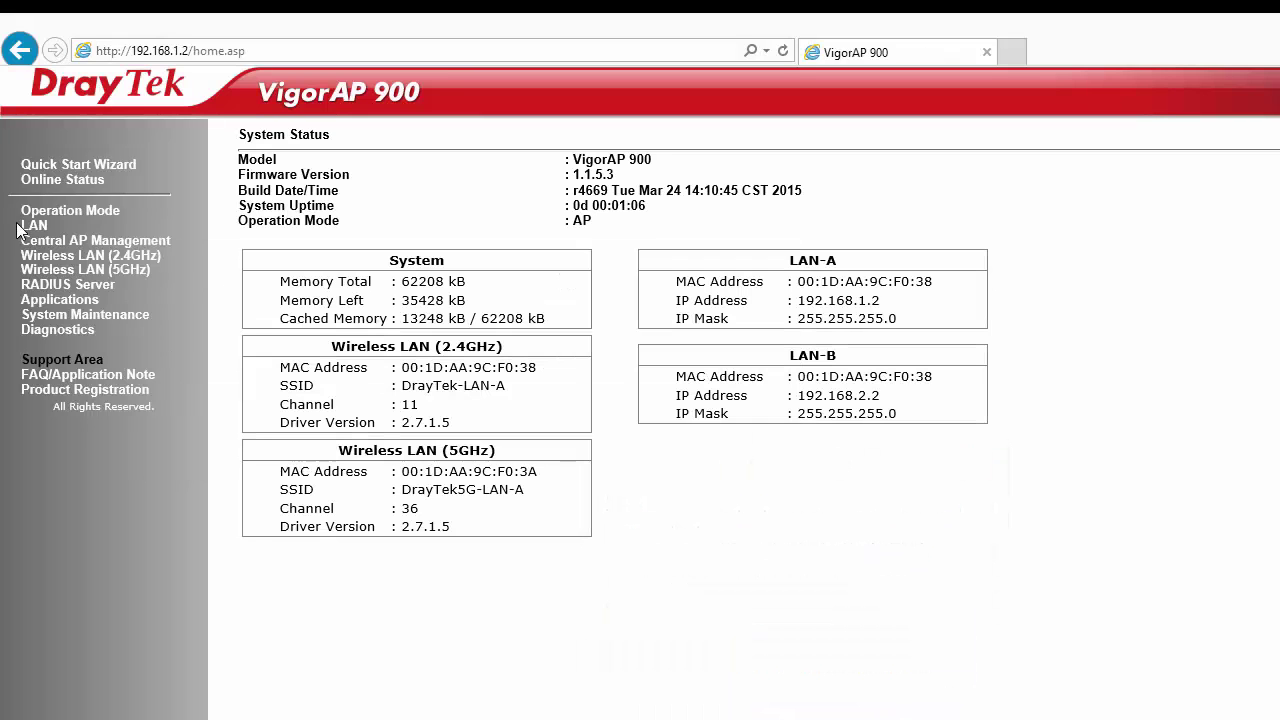
click(34, 226)
click(70, 243)
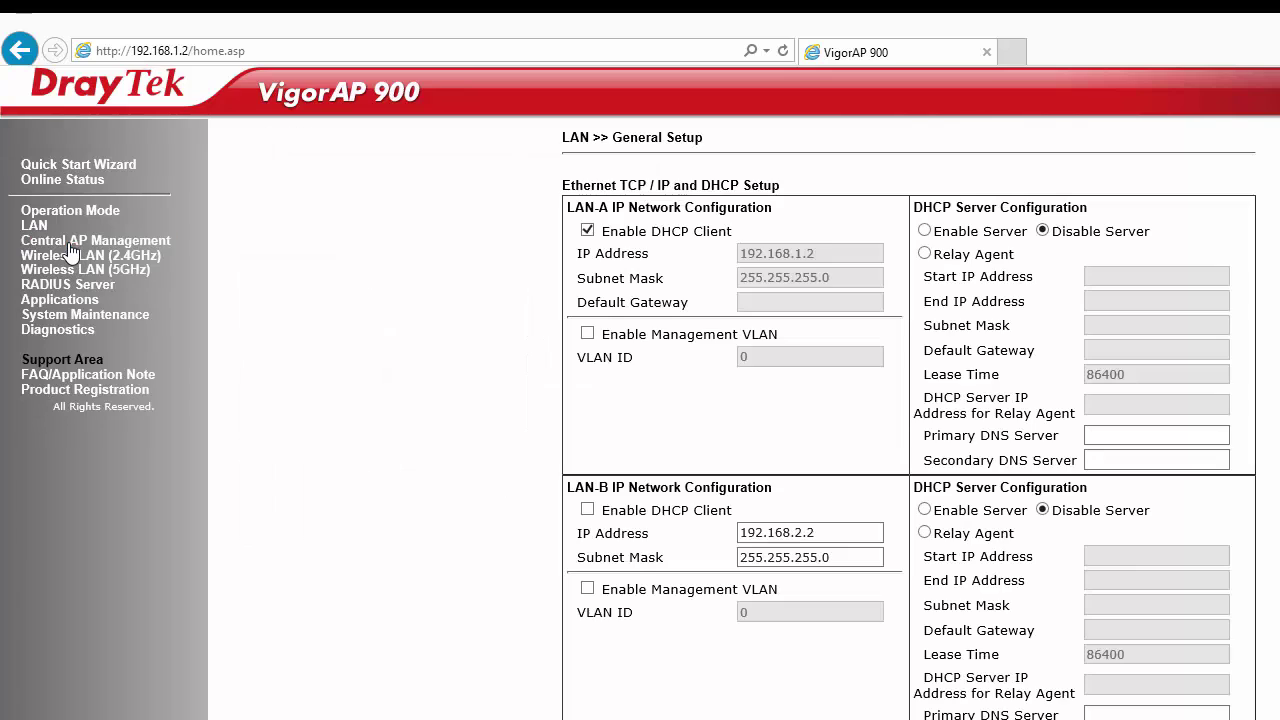
Turn off LAN-A's DHCP client, set gateway 192.168.1.1, and save with the warning acknowledged
click(588, 231)
drag(602, 231, 725, 257)
click(692, 274)
drag(845, 279, 766, 306)
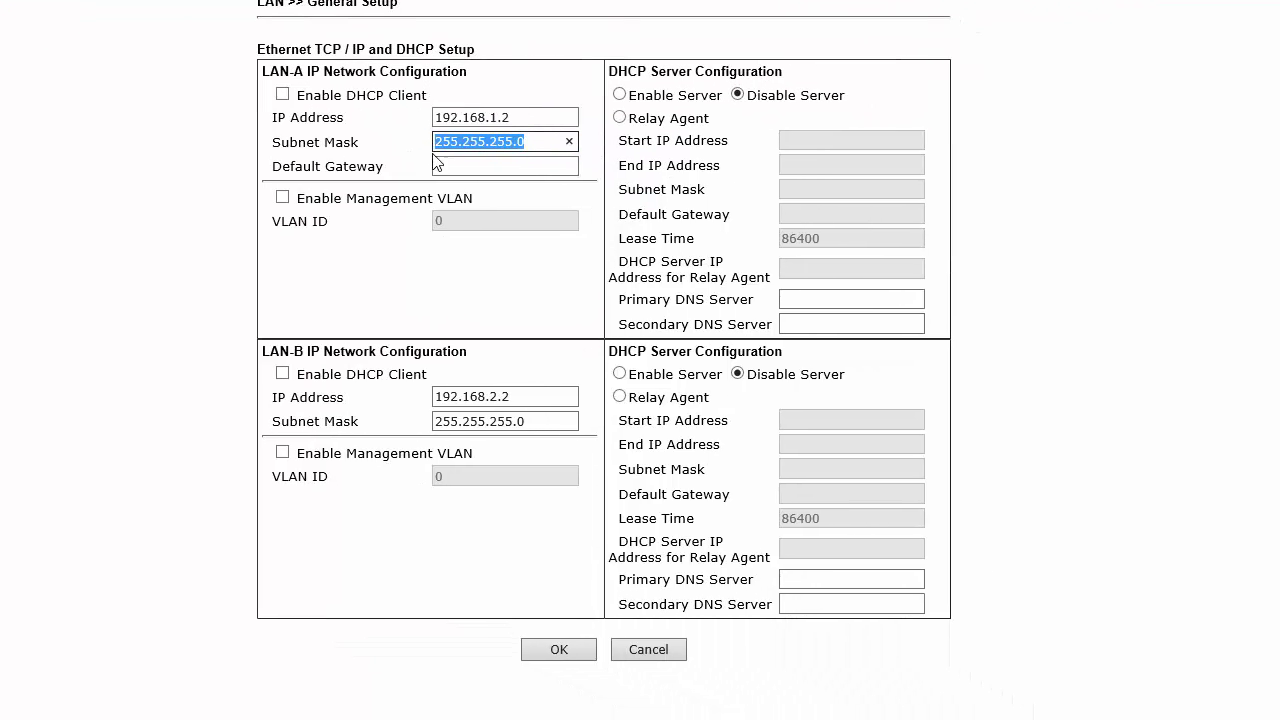
click(450, 166)
text(192.168.1.1)
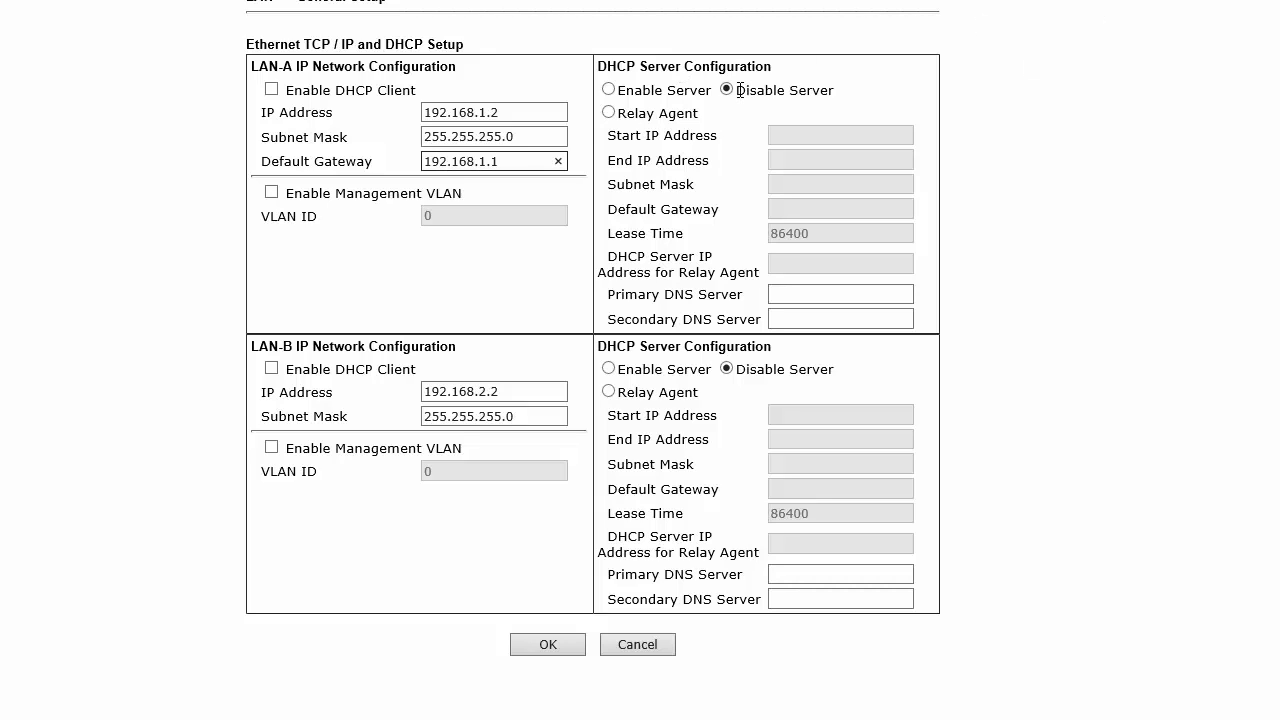
drag(738, 90, 836, 91)
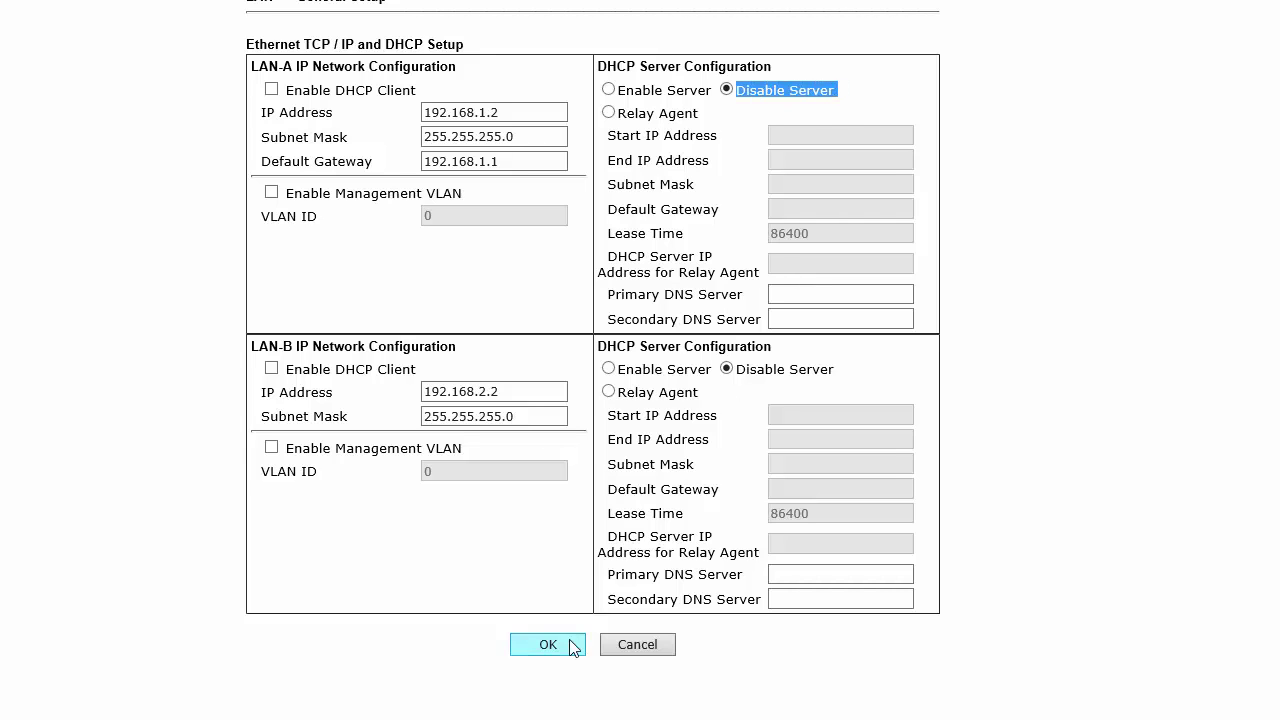
click(573, 645)
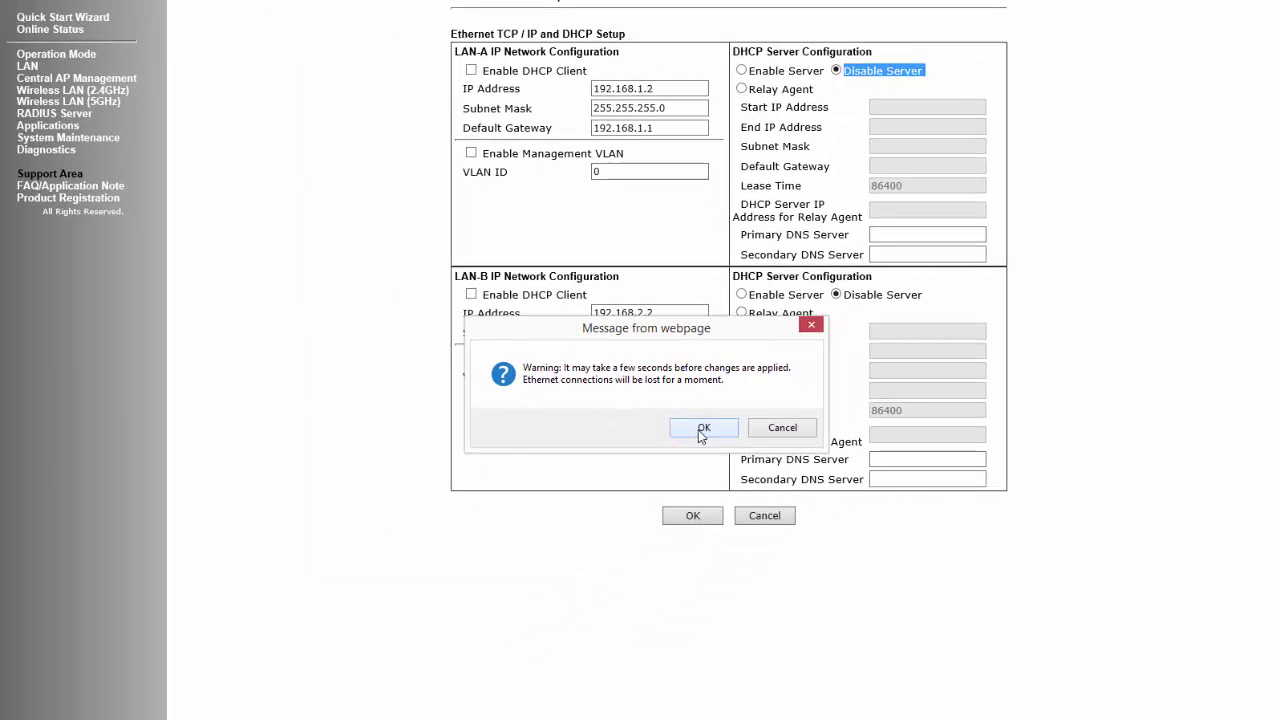
click(702, 428)
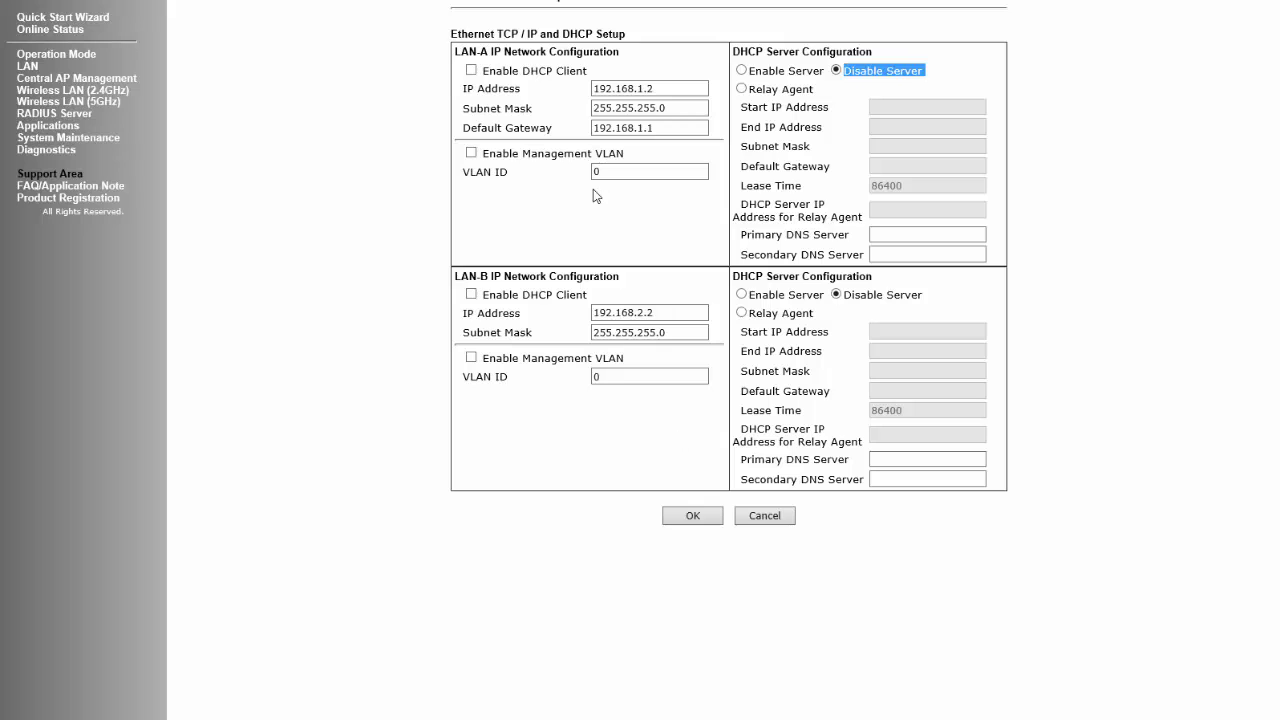
Open the 2.4GHz wireless General Setup and turn off two-subnet mode
click(72, 91)
click(66, 103)
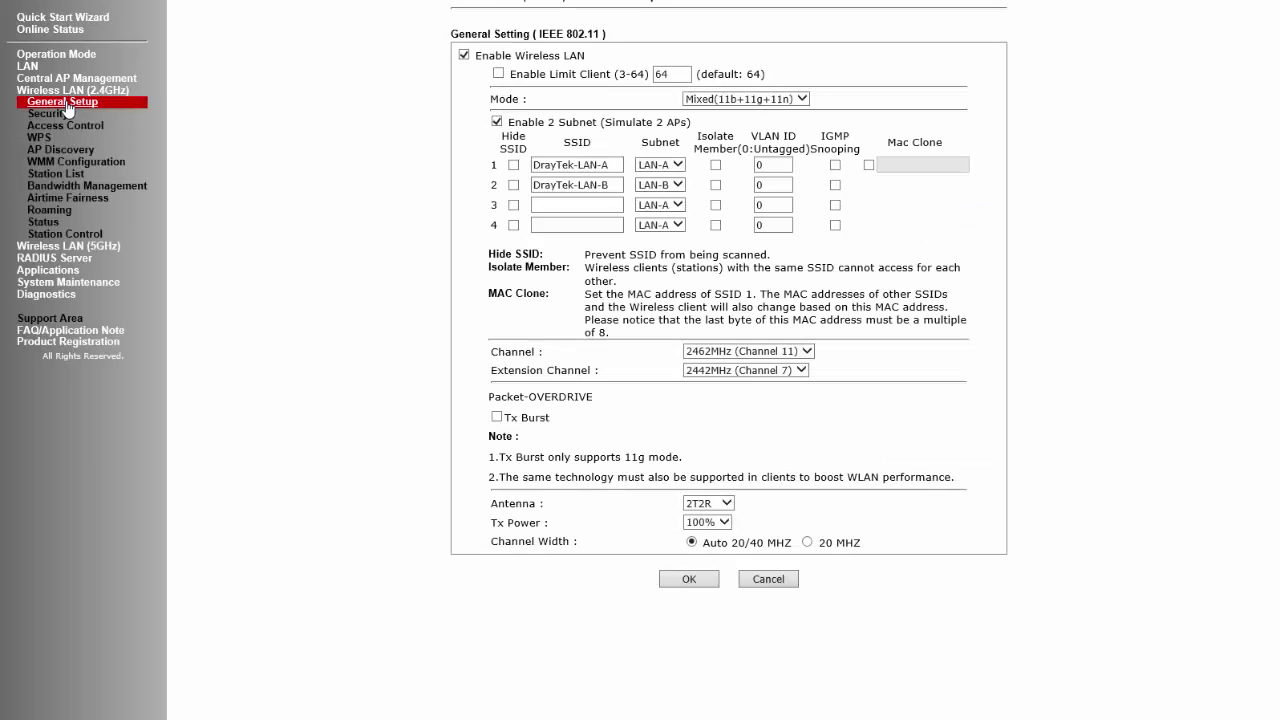
drag(477, 56, 535, 66)
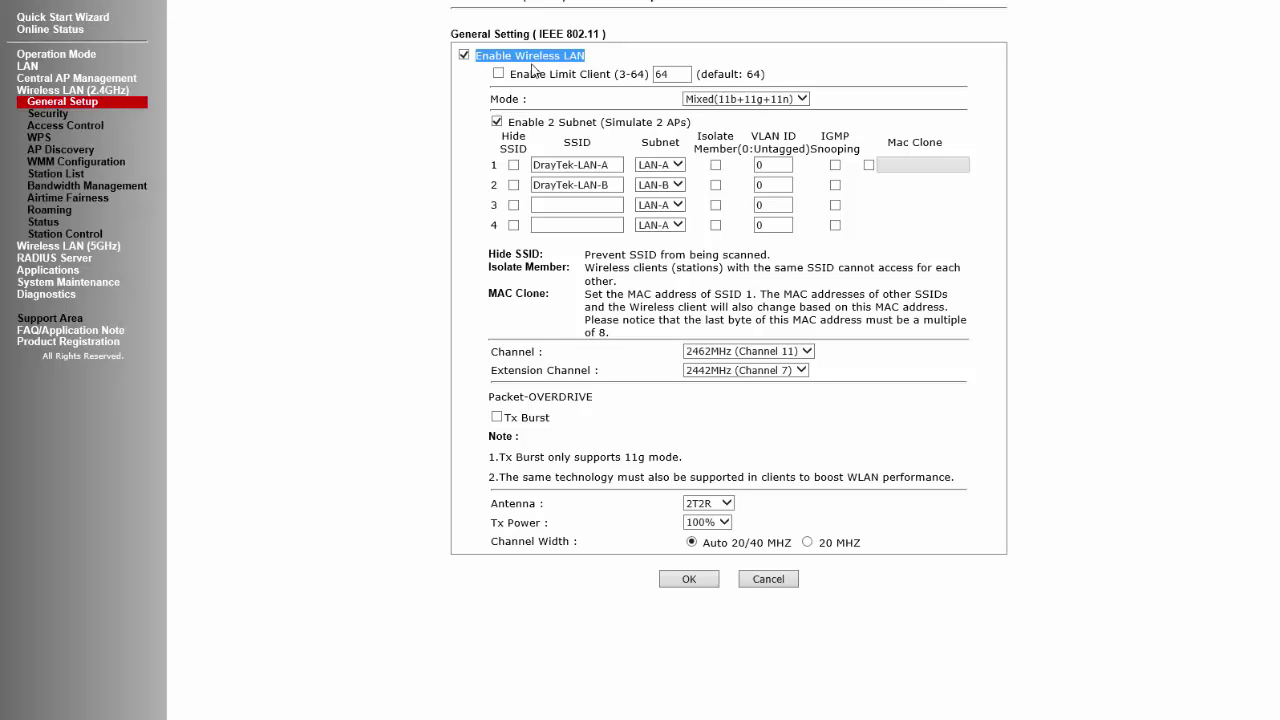
click(509, 121)
drag(510, 121, 692, 122)
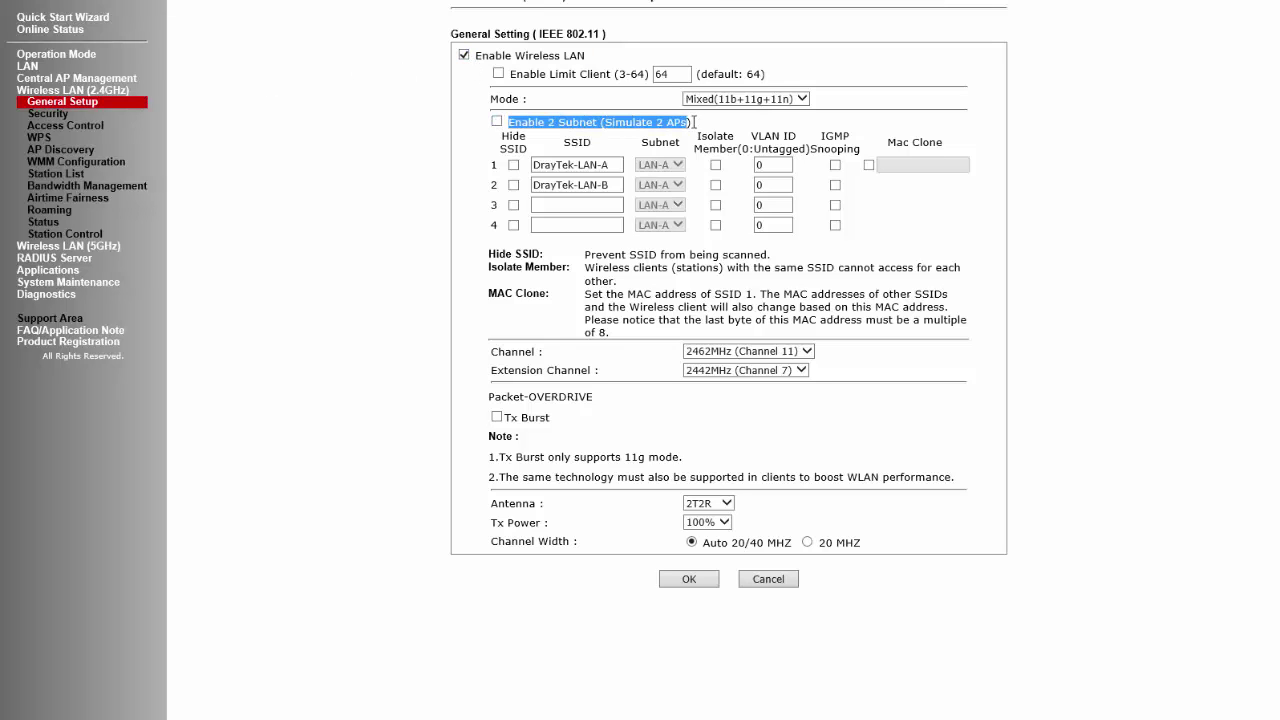
Name the first two SSIDs Sales and Marketing, with Marketing on VLAN ID 2
drag(618, 166, 500, 170)
text(Sales)
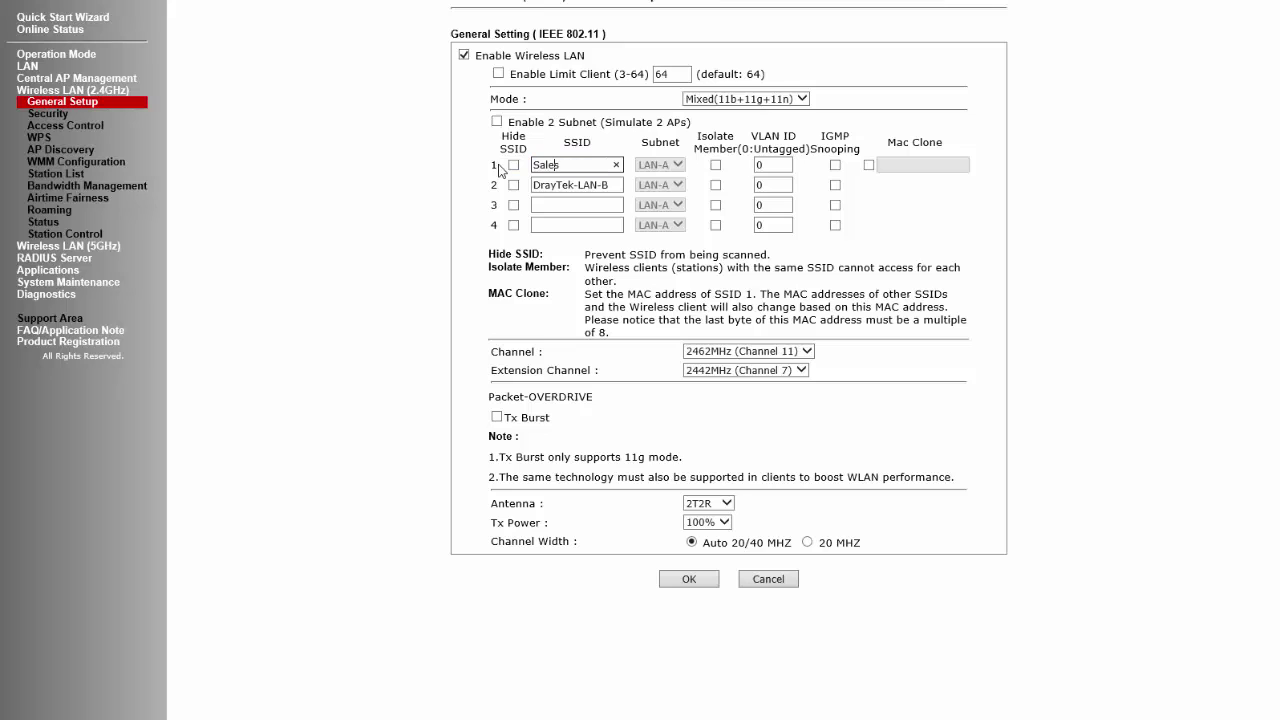
key(Tab)
key(Tab)
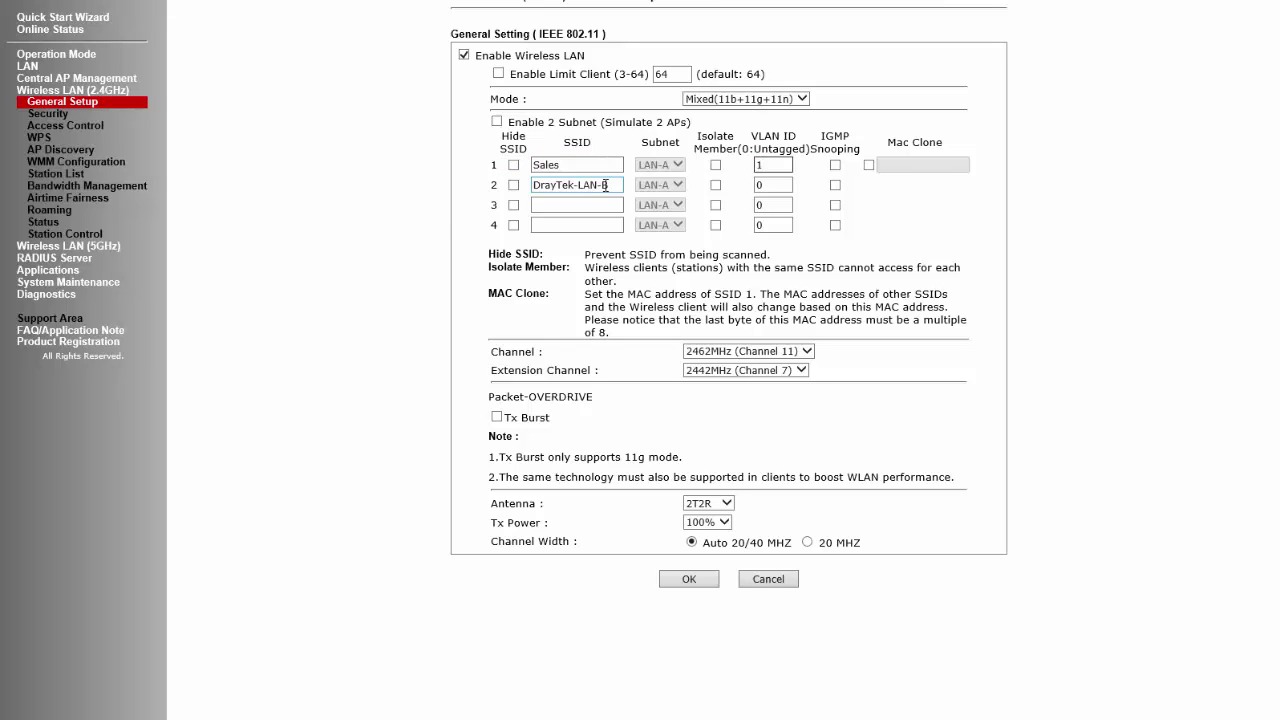
triple_click(605, 185)
text(Marketing)
key(Tab)
text(2)
Name SSIDs 3 and 4 HR and Accounts on VLAN IDs 3 and 4, and save
key(Tab)
text(HR)
key(Tab)
key(Tab)
text(3)
key(Tab)
key(Tab)
key(Tab)
text(Accounts)
key(Tab)
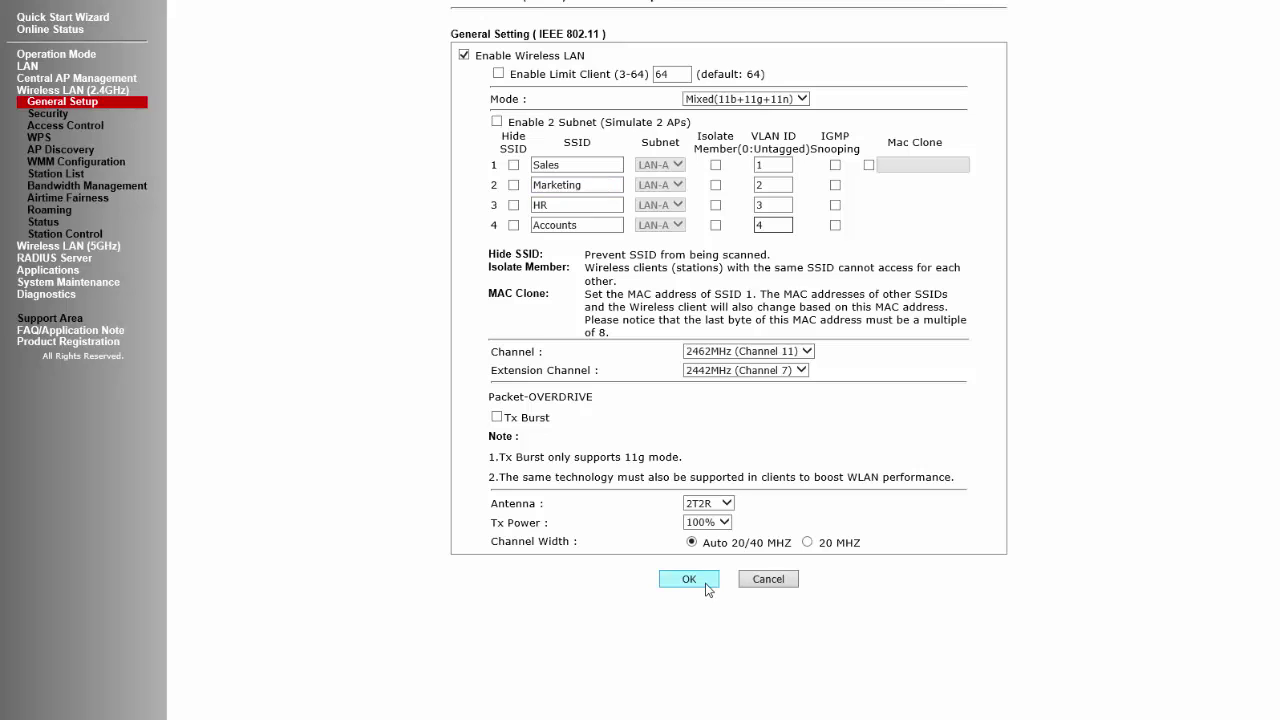
click(689, 579)
click(700, 430)
click(50, 116)
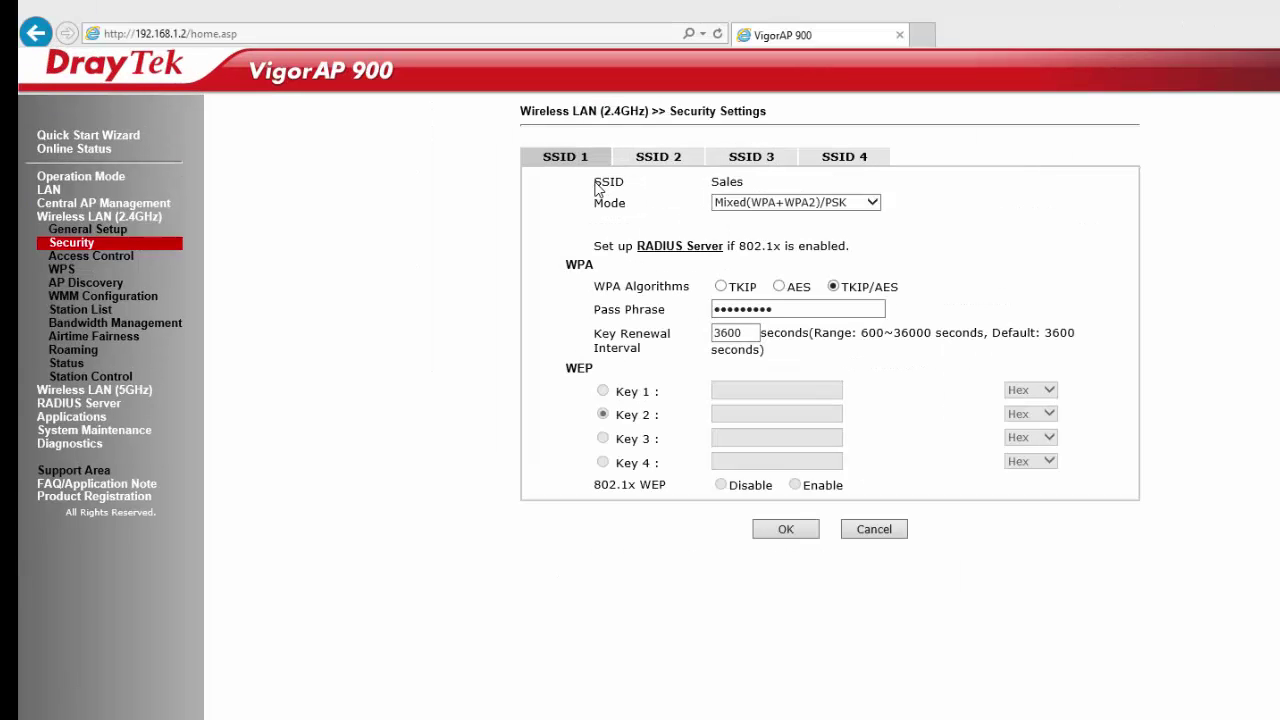
Enter a new WPA passphrase for the Sales SSID and save it
drag(593, 181, 673, 309)
text(••••)
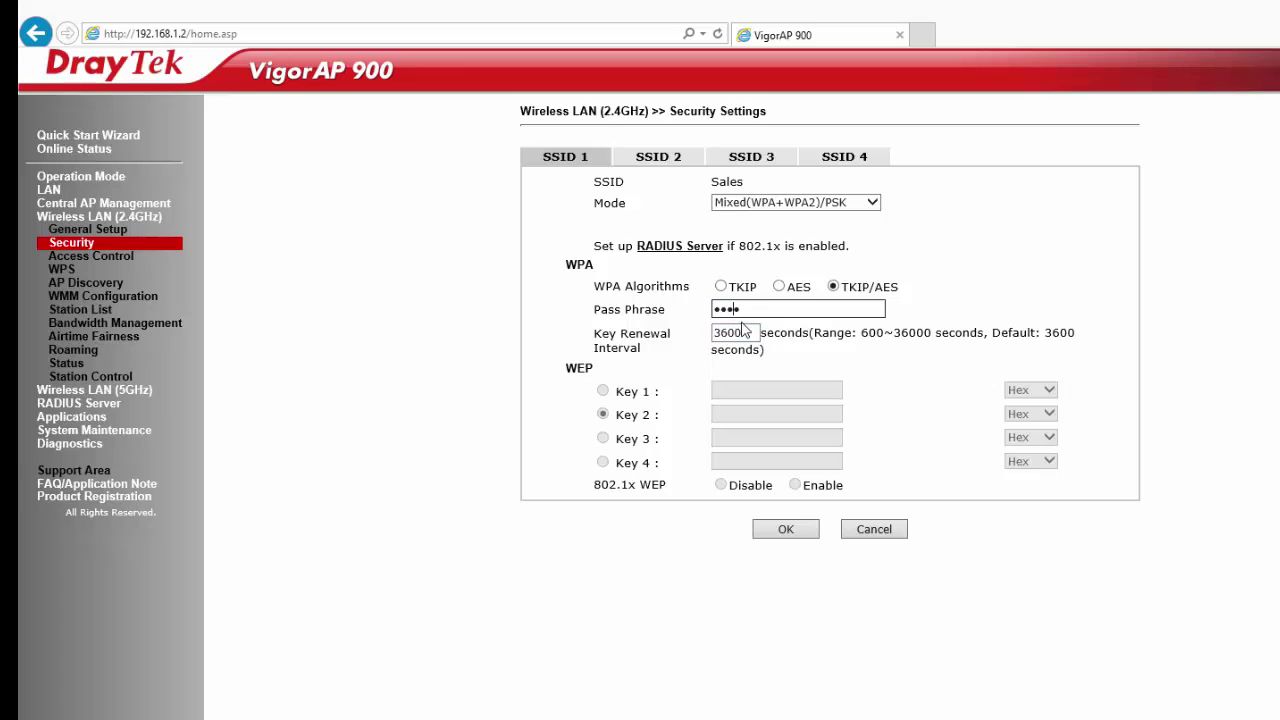
key(Tab)
click(786, 529)
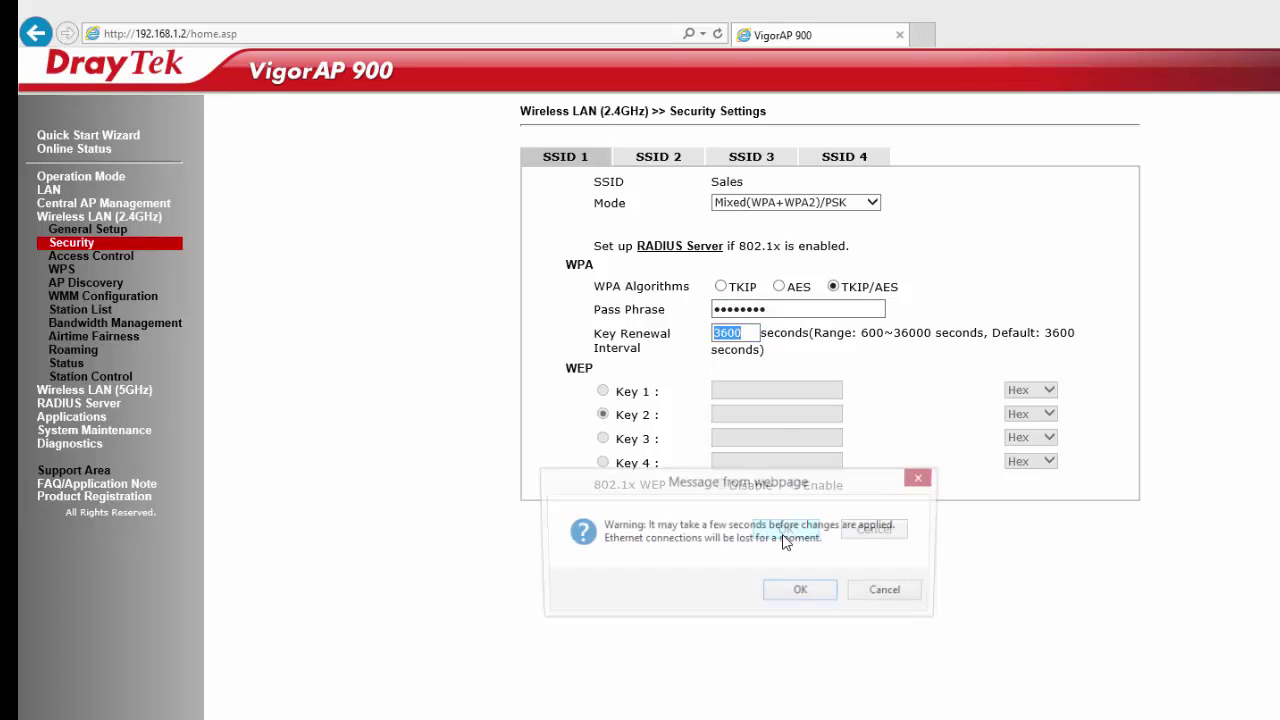
click(803, 590)
Replace the Marketing SSID passphrase, keeping its security mode and TKIP/AES, and save
click(660, 157)
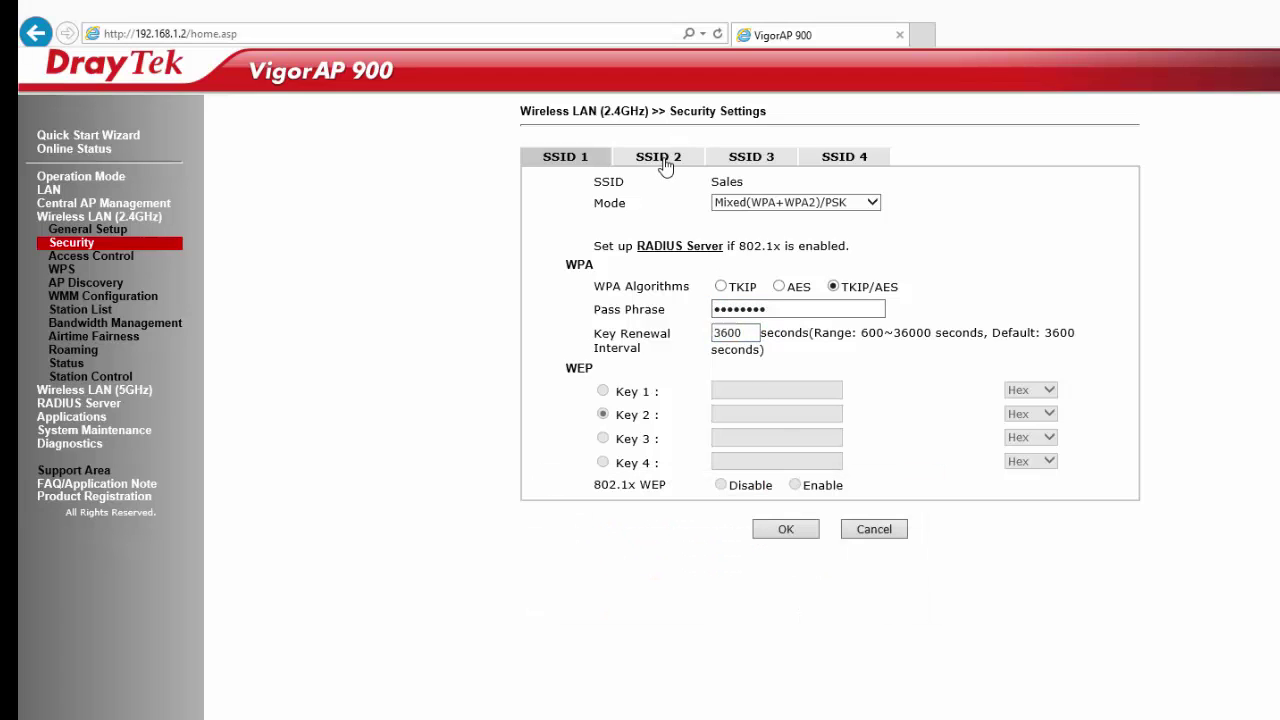
drag(596, 182, 767, 181)
click(732, 204)
click(738, 201)
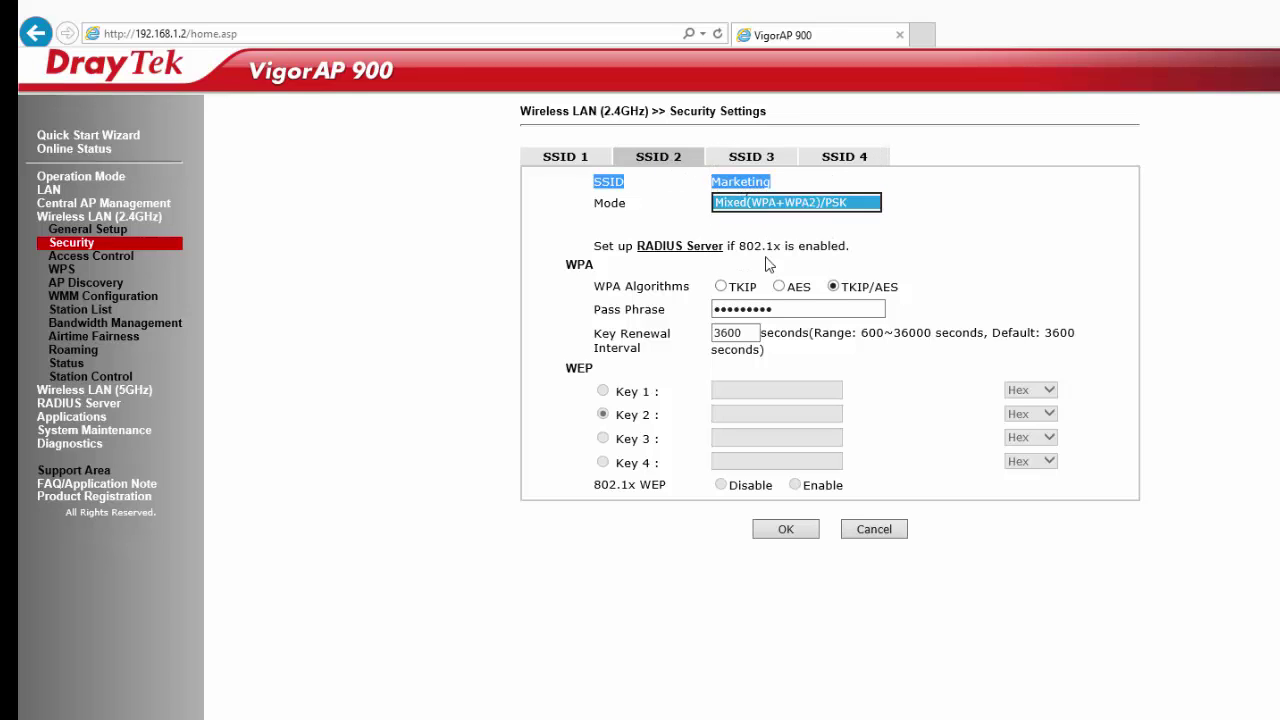
drag(840, 287, 879, 287)
double_click(764, 309)
text(abc)
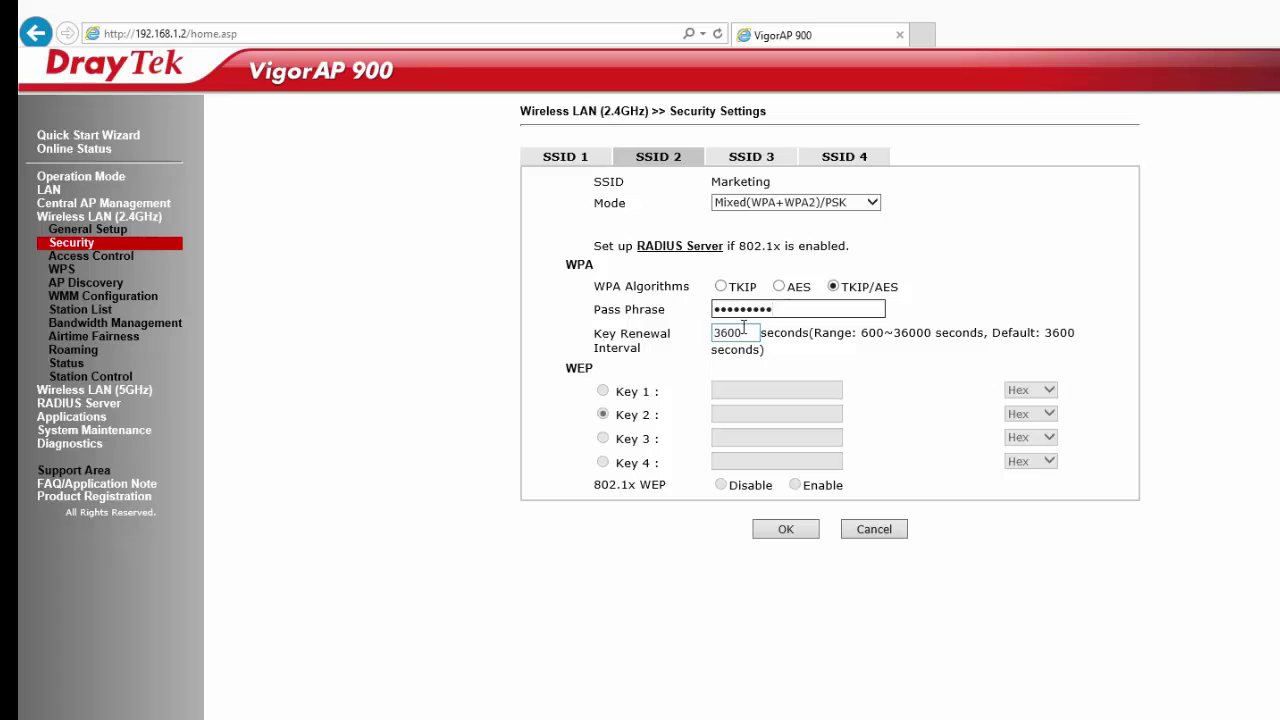
click(784, 529)
click(800, 592)
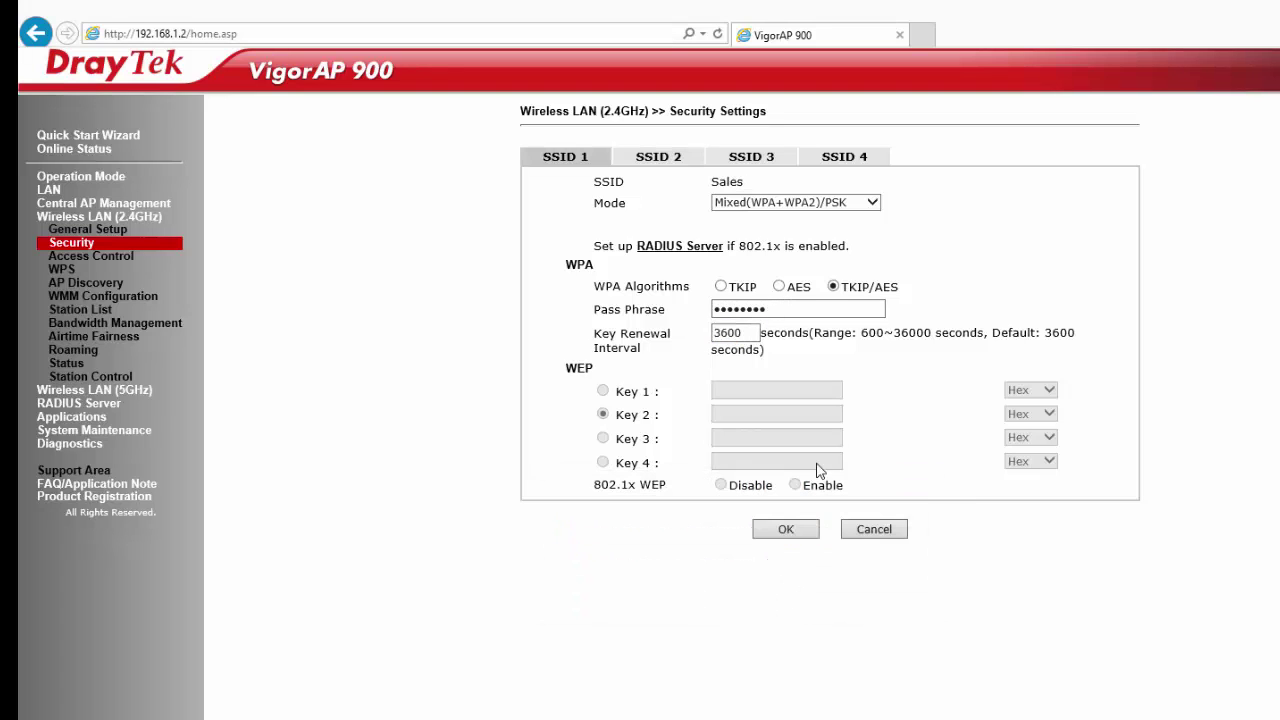
Set the HR SSID to Mixed(WPA+WPA2)/PSK with TKIP/AES and enter a passphrase
click(741, 160)
drag(730, 182, 604, 190)
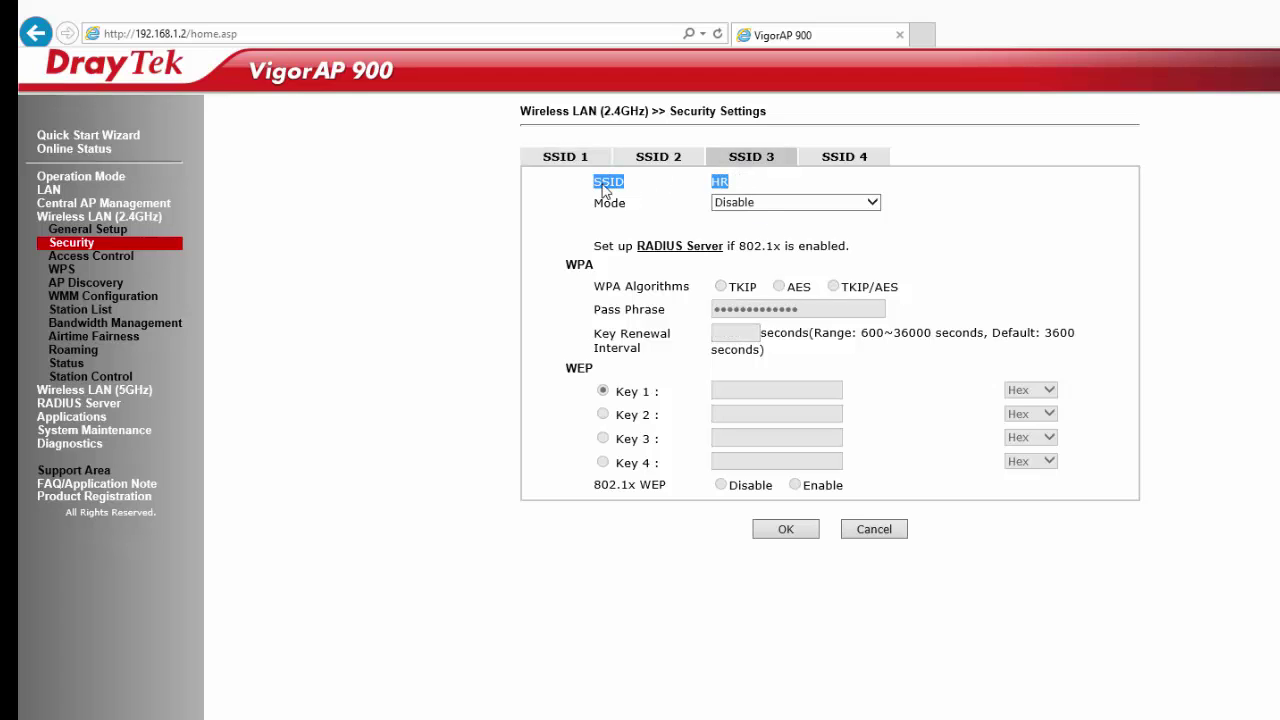
click(800, 202)
click(805, 256)
click(833, 287)
double_click(818, 309)
text(p)
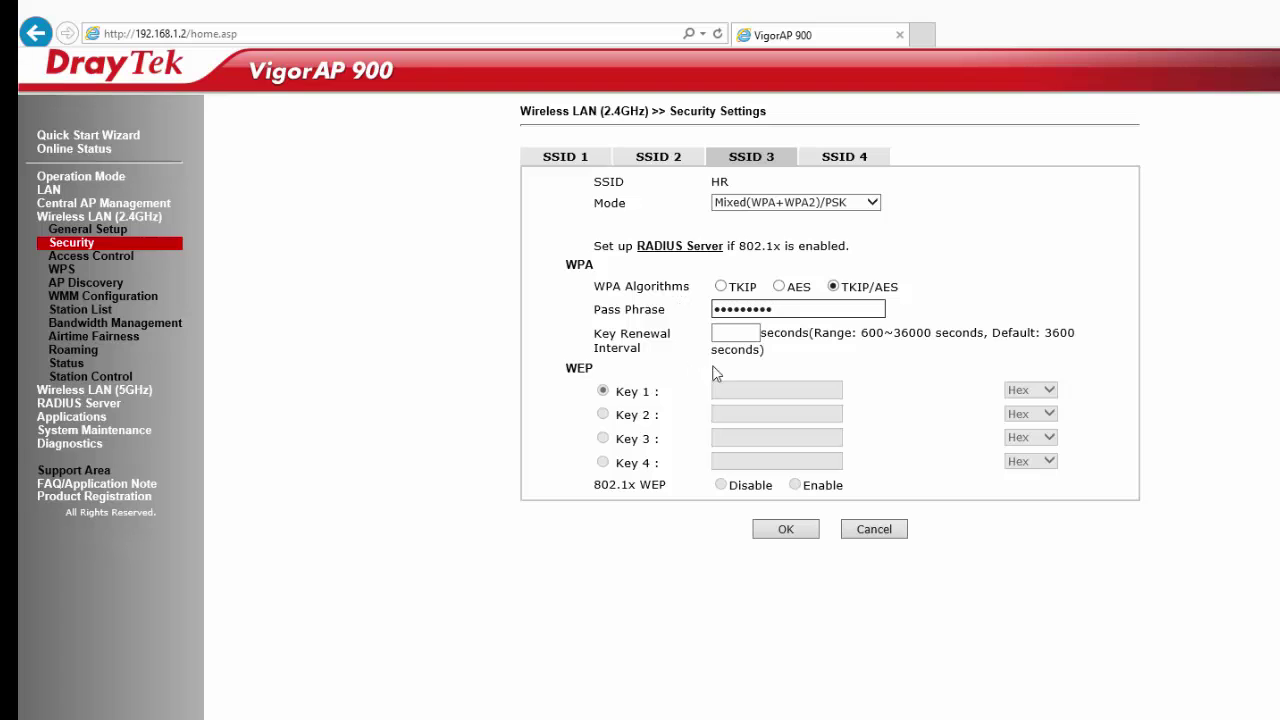